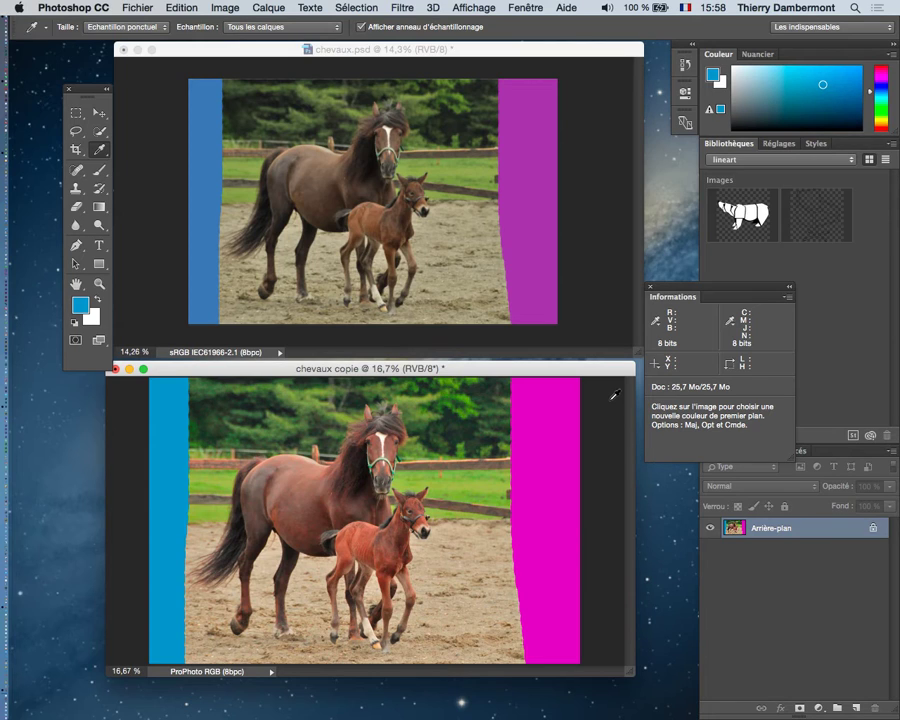
- Move the Tools panel to the upper left and nudge the chevaux copie window slightly
{"action": "left_click_drag", "start_coordinate": [559, 376], "coordinate": [563, 379]}
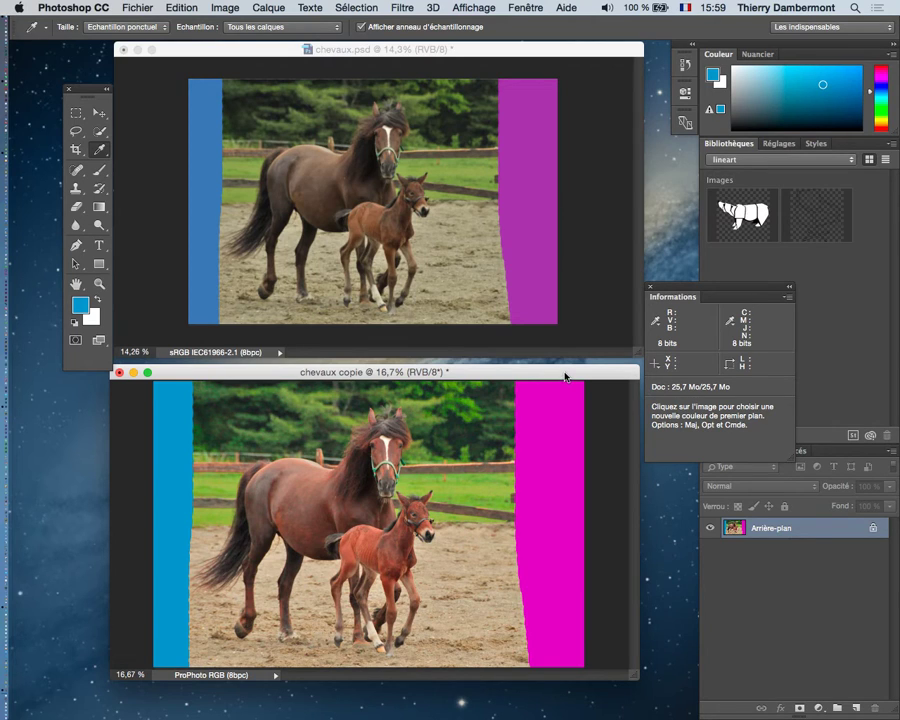
{"action": "left_click_drag", "start_coordinate": [80, 88], "coordinate": [45, 73]}
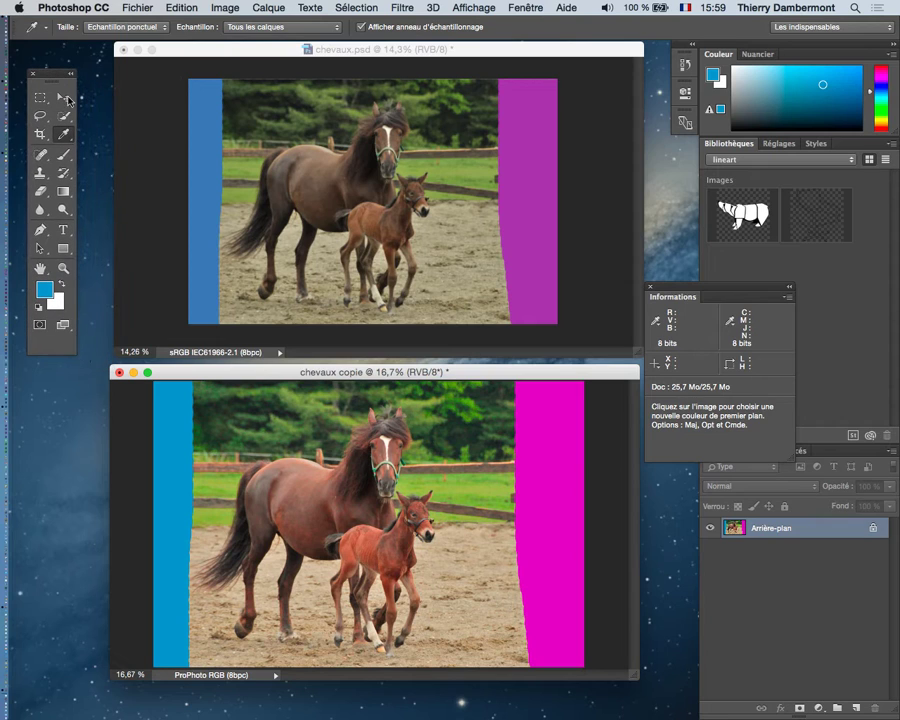
{"action": "left_click_drag", "start_coordinate": [580, 374], "coordinate": [584, 376]}
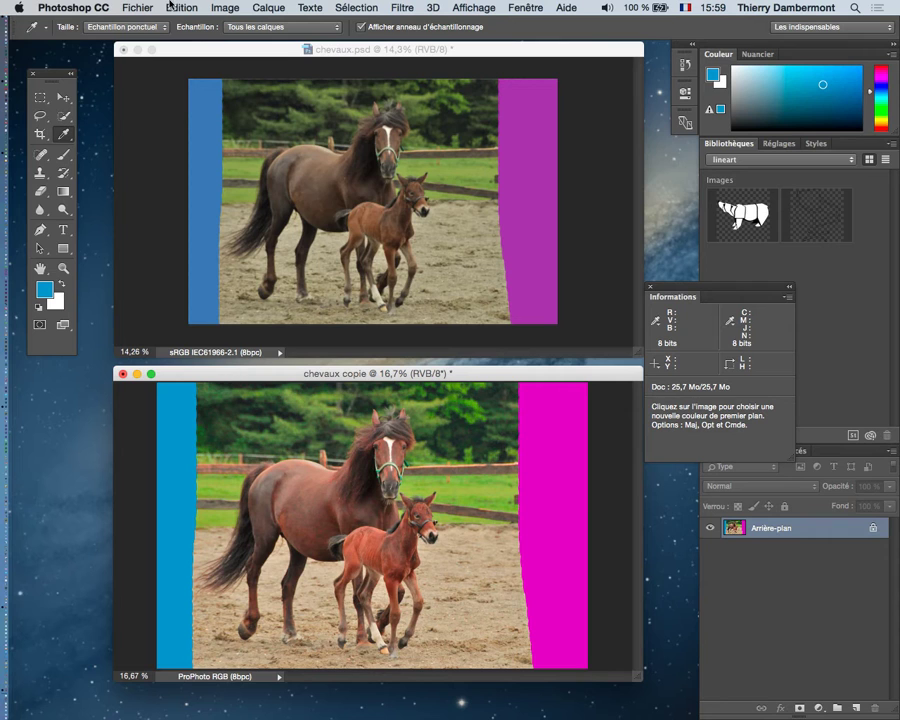
- Assign the sRGB IEC61966-2.1 profile to the chevaux copie document
{"action": "left_click", "coordinate": [182, 7]}
{"action": "left_click", "coordinate": [265, 492]}
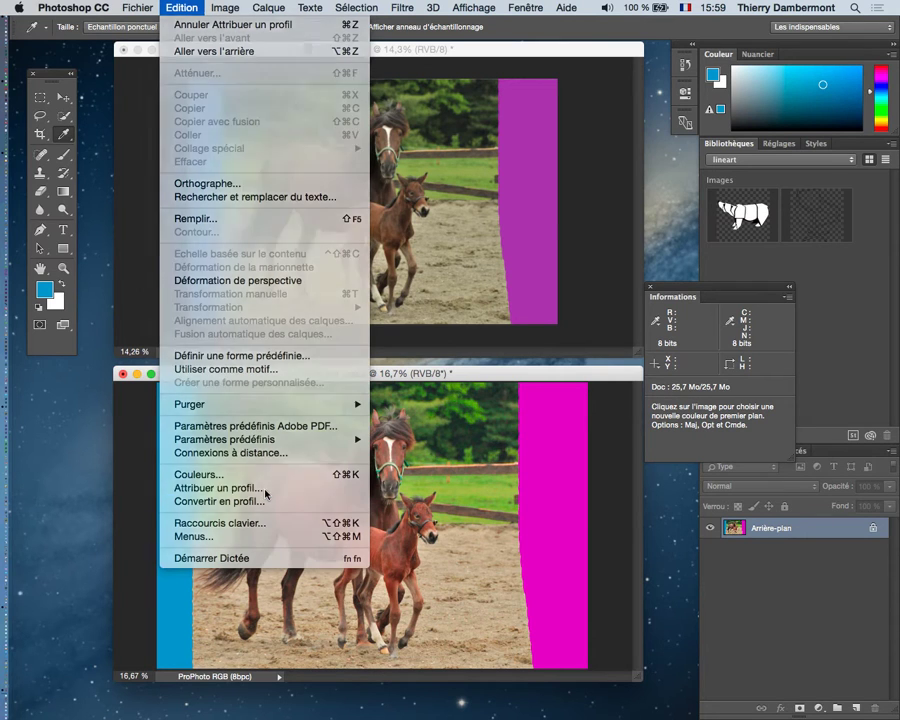
{"action": "left_click", "coordinate": [594, 191]}
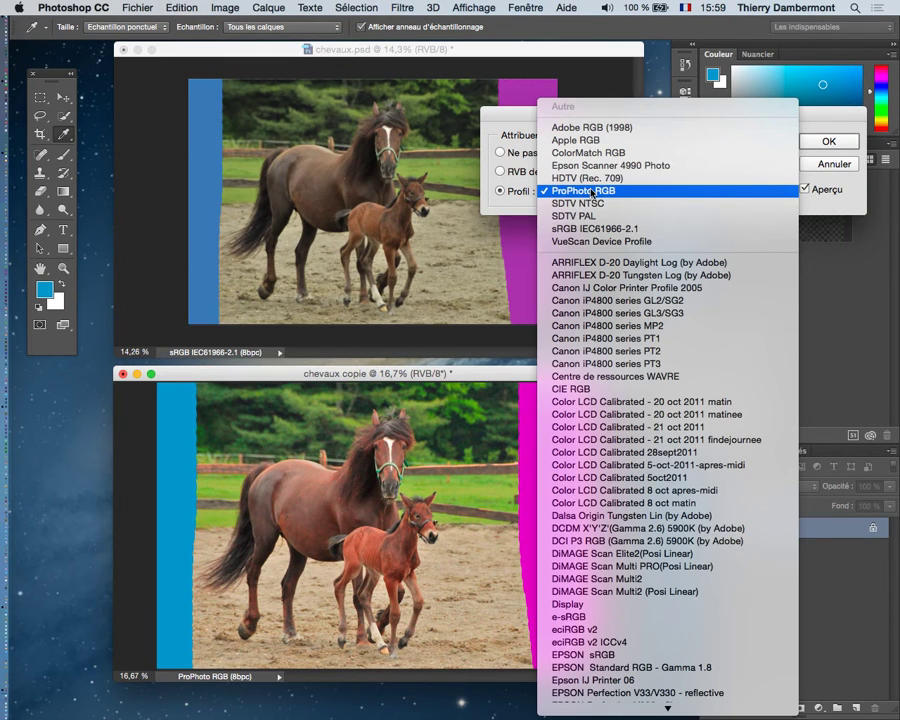
{"action": "left_click", "coordinate": [595, 228]}
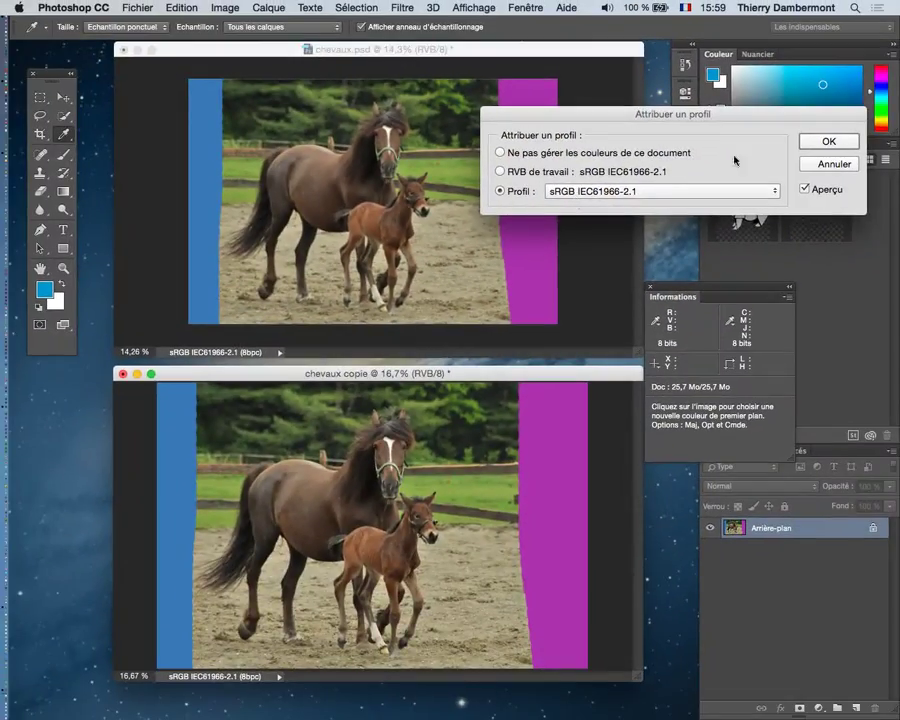
{"action": "left_click", "coordinate": [820, 142]}
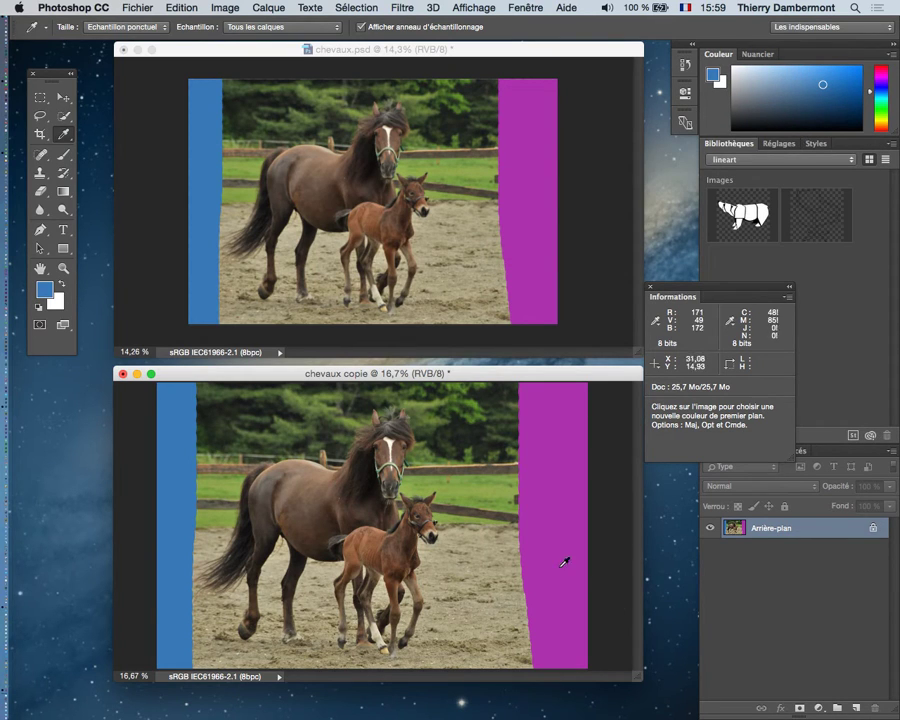
- Set the zoom of chevaux copie, then chevaux.psd, to 15% in the status bar
{"action": "double_click", "coordinate": [128, 676]}
{"action": "type", "text": "15"}
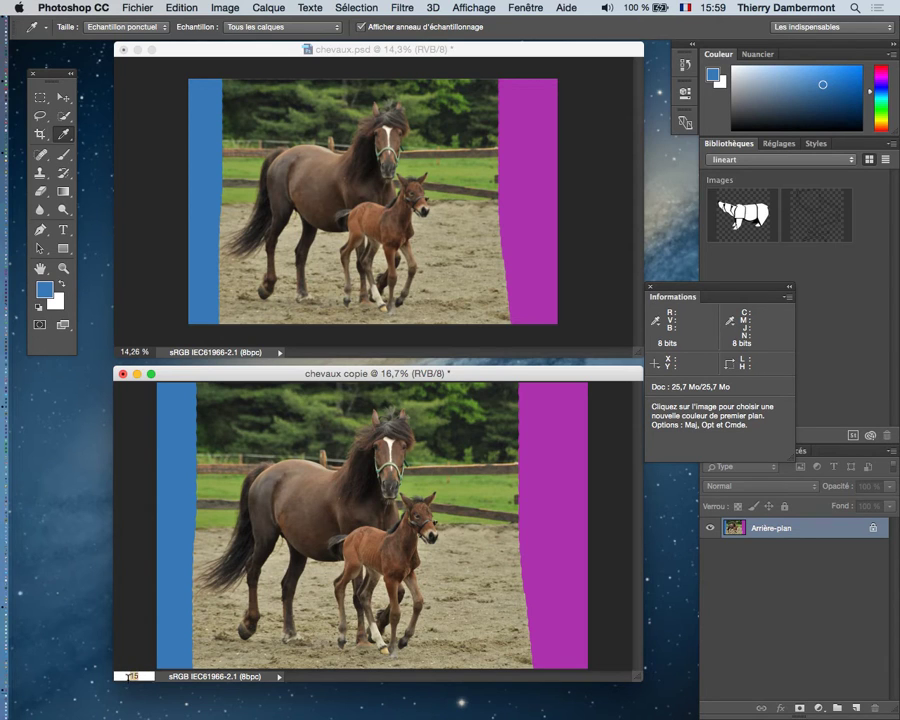
{"action": "key", "text": "Return"}
{"action": "double_click", "coordinate": [127, 352]}
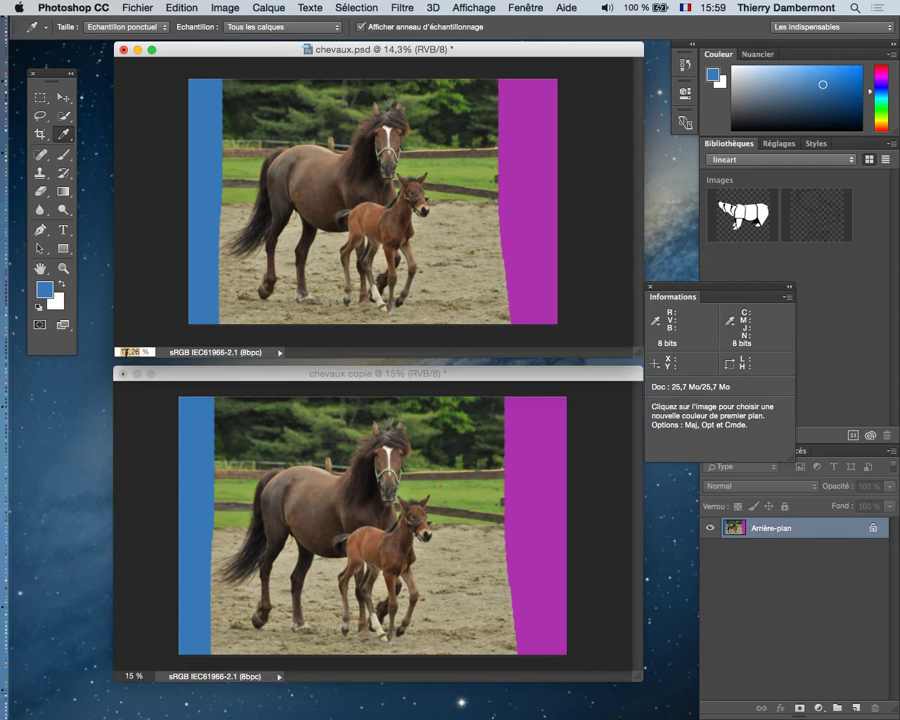
{"action": "double_click", "coordinate": [124, 352]}
{"action": "type", "text": "15"}
{"action": "key", "text": "Return"}
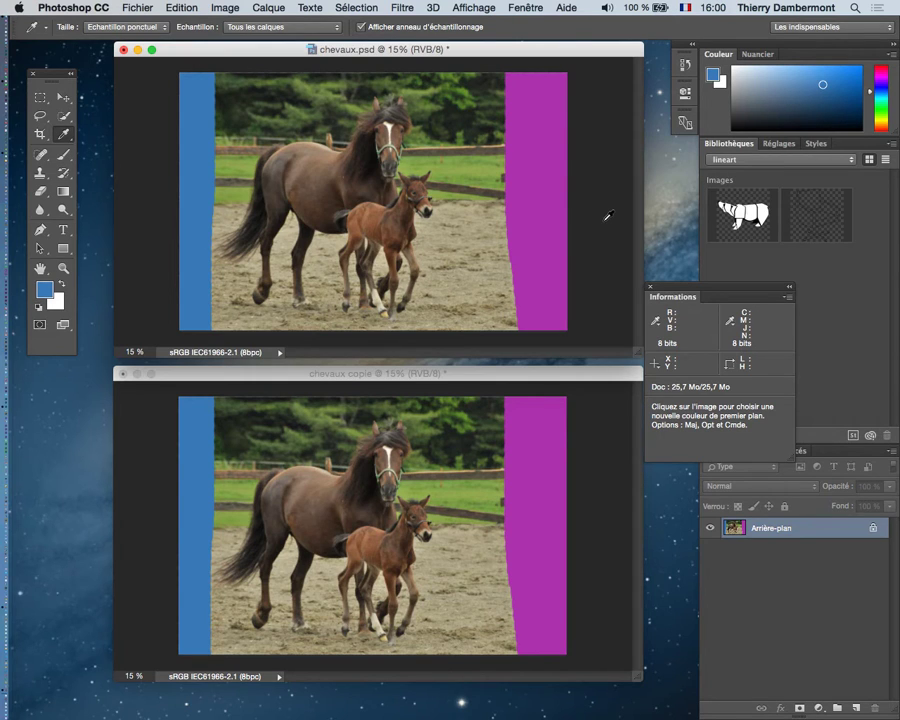
- Activate the chevaux copie window and shift it slightly left and up
{"action": "left_click", "coordinate": [390, 376]}
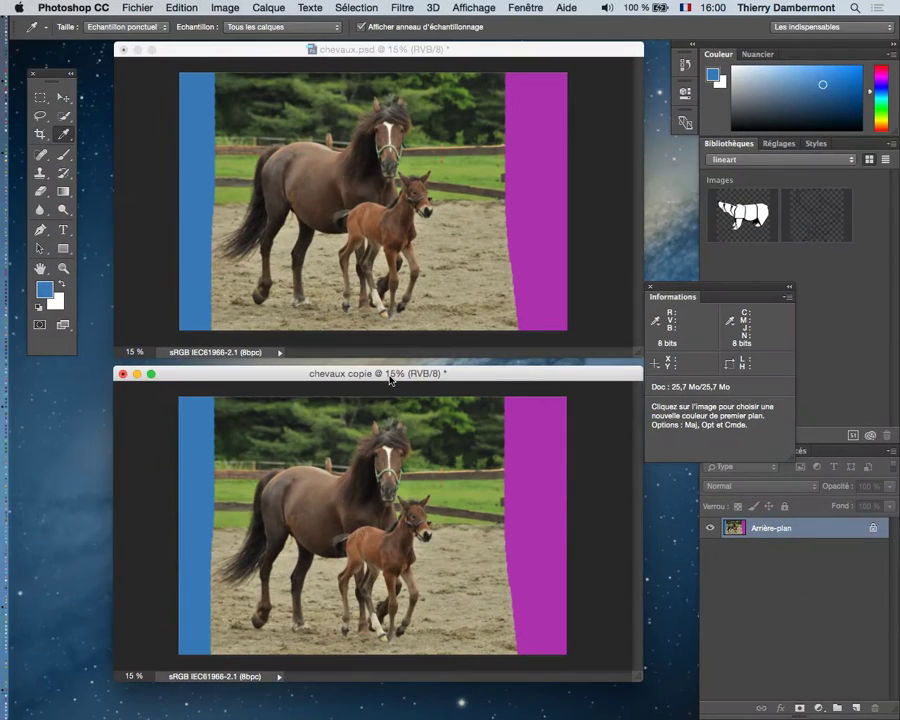
{"action": "left_click_drag", "start_coordinate": [390, 380], "coordinate": [370, 379]}
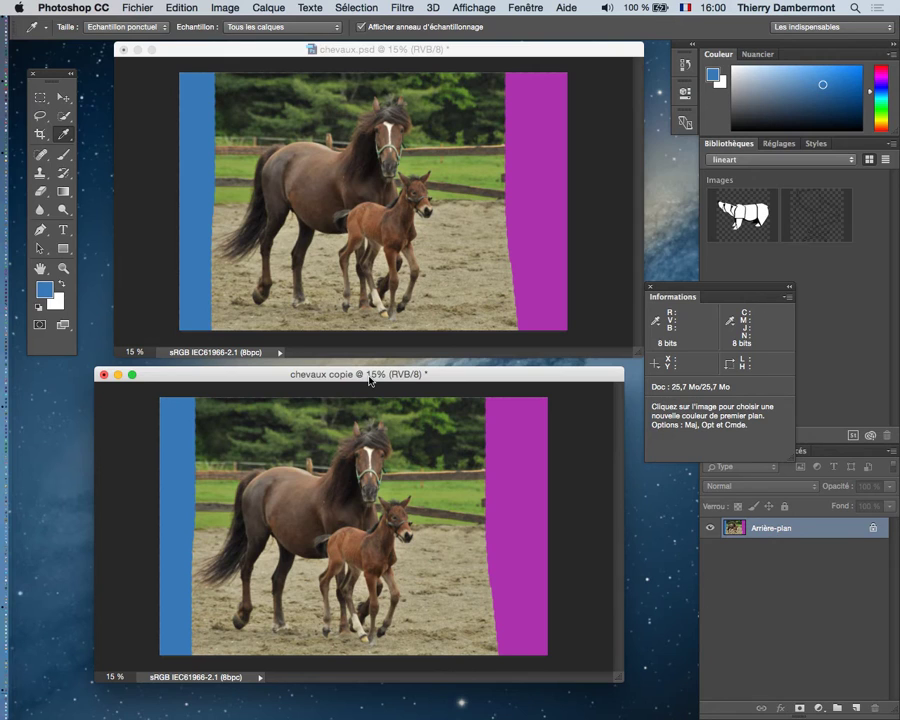
{"action": "left_click_drag", "start_coordinate": [370, 380], "coordinate": [367, 378]}
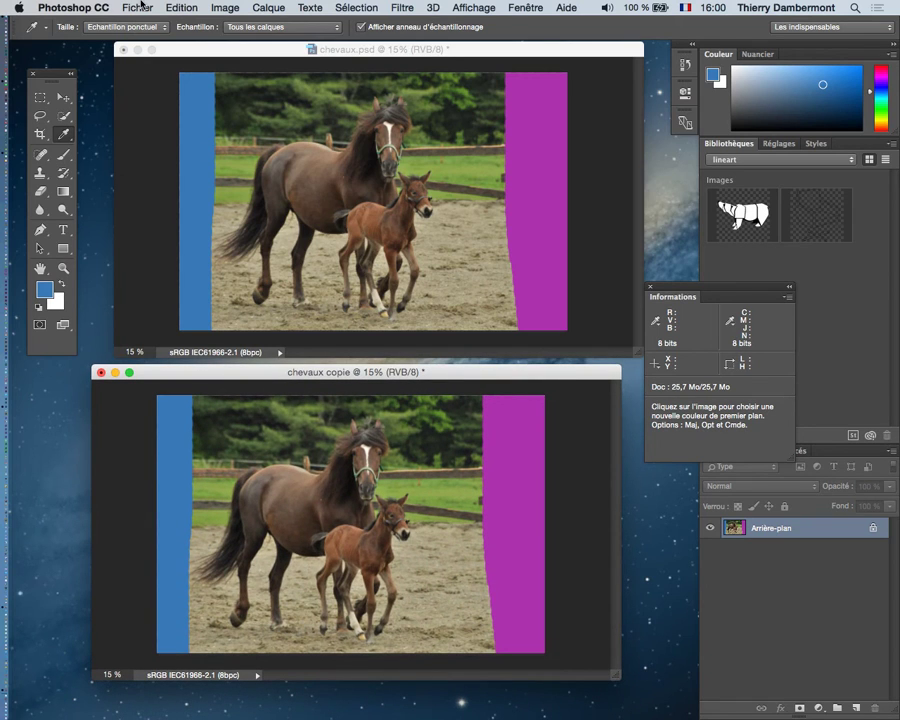
- Convert chevaux copie to the ProPhoto RGB destination profile
{"action": "left_click", "coordinate": [180, 9]}
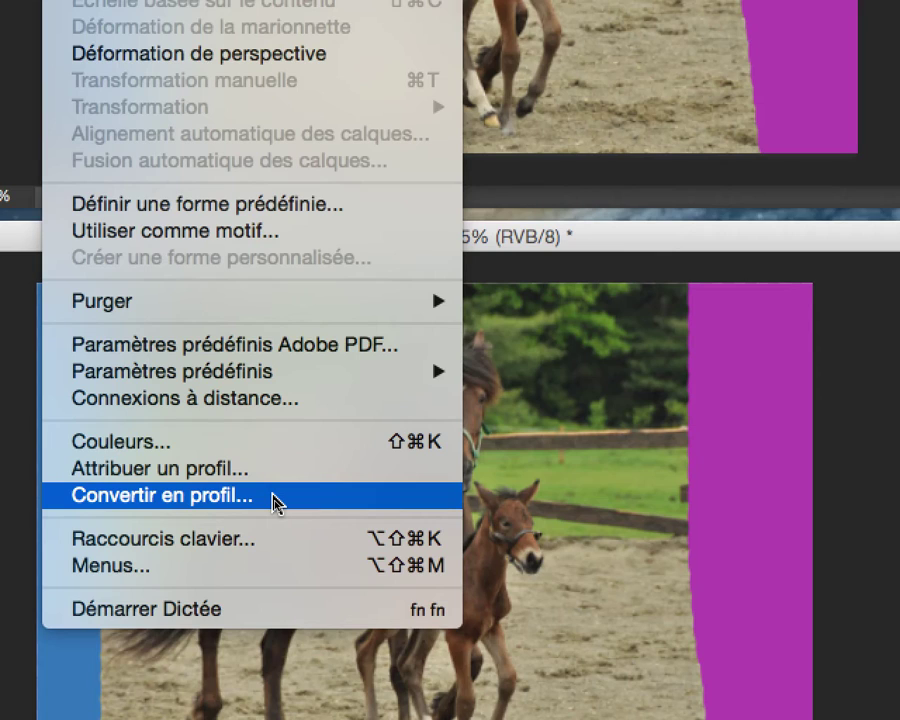
{"action": "left_click", "coordinate": [272, 494]}
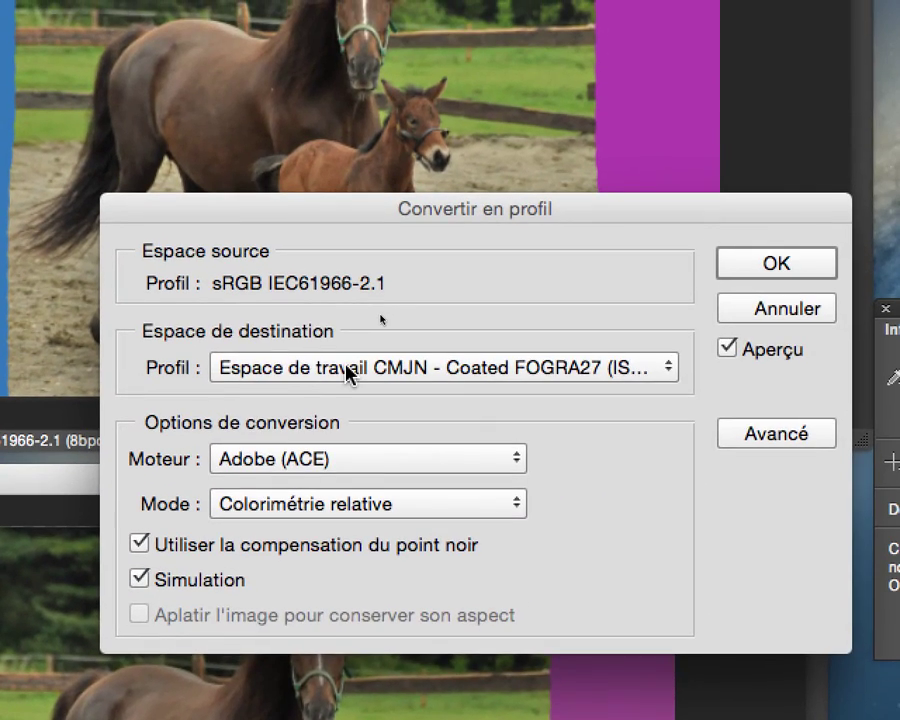
{"action": "left_click", "coordinate": [347, 368]}
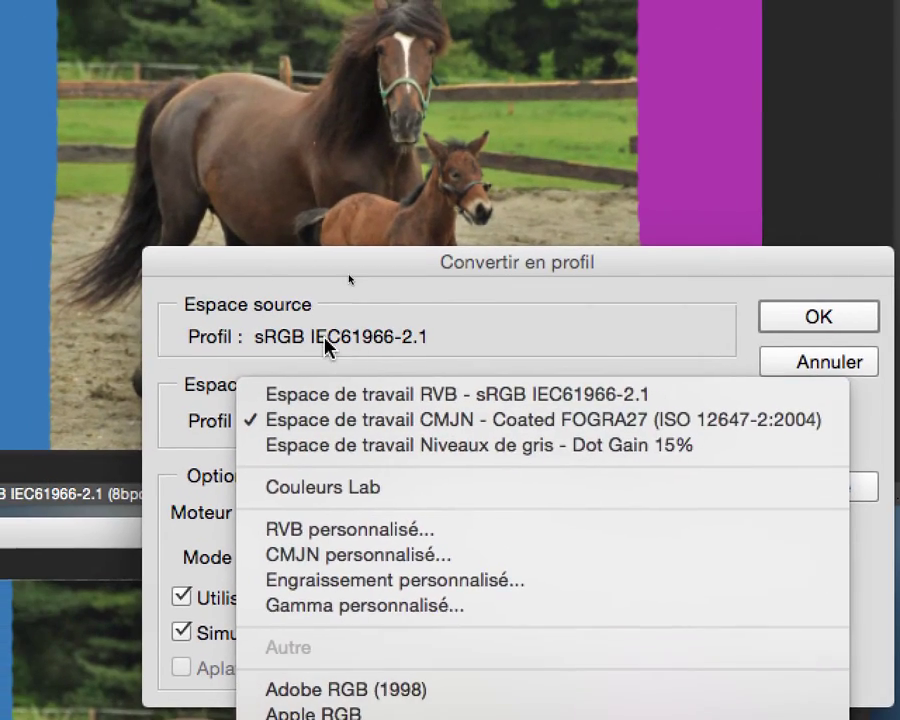
{"action": "left_click", "coordinate": [271, 277]}
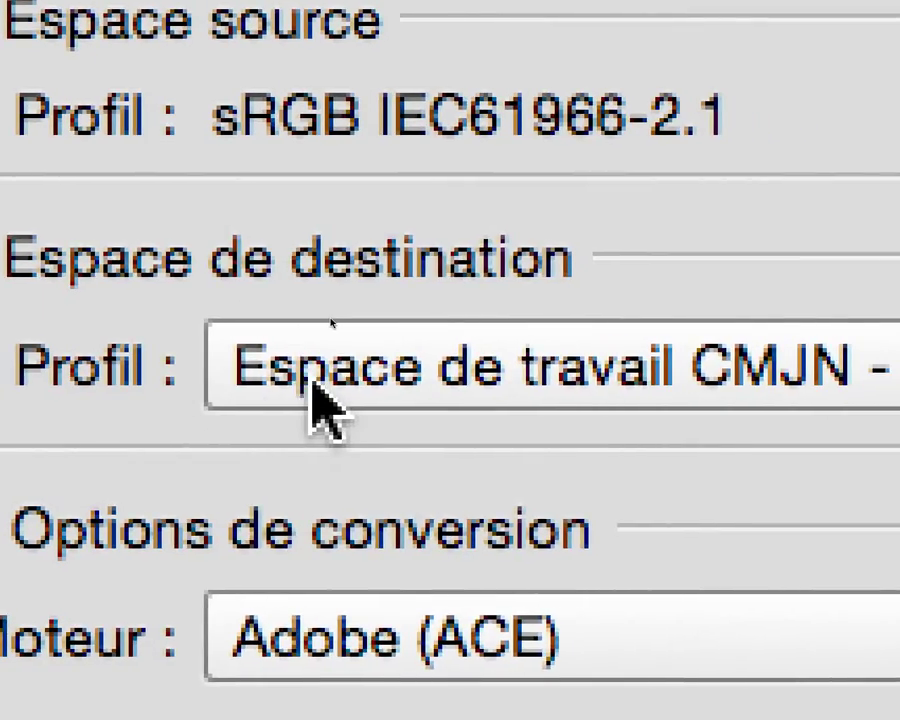
{"action": "left_click", "coordinate": [372, 462]}
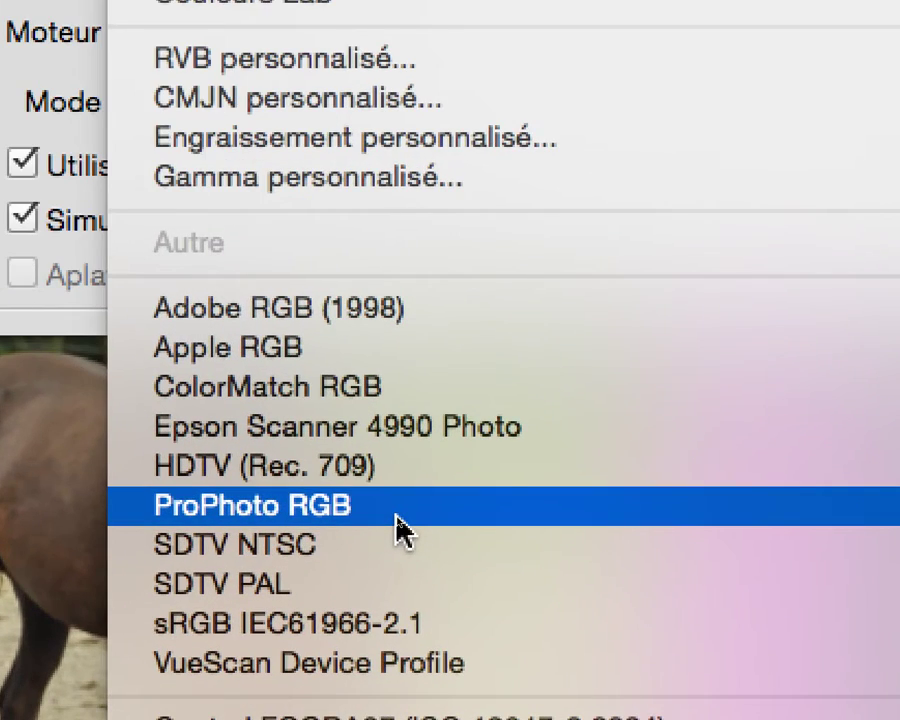
{"action": "left_click", "coordinate": [397, 521]}
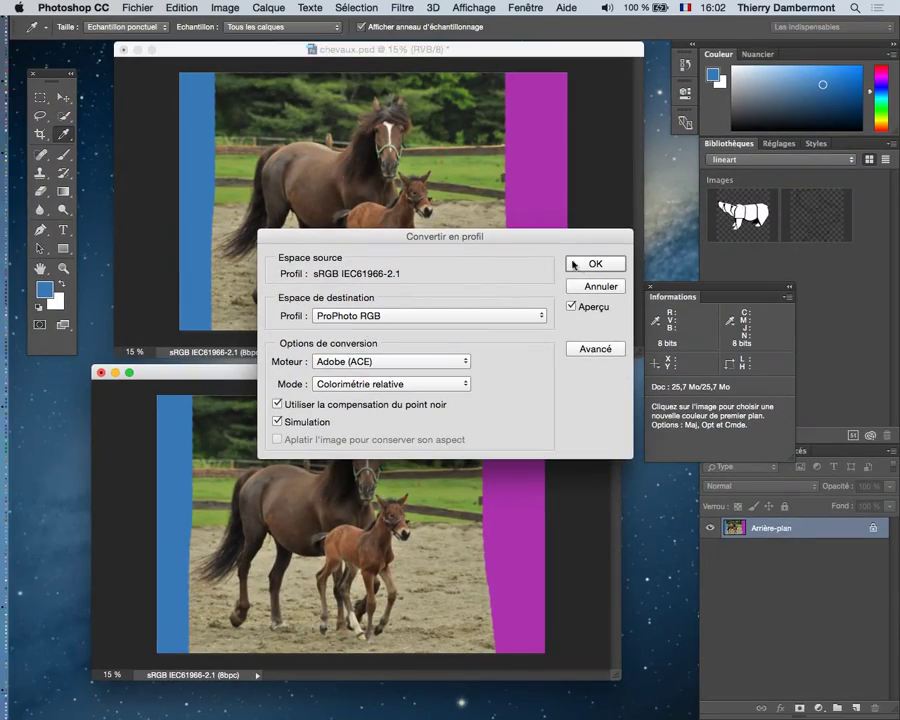
{"action": "left_click", "coordinate": [584, 263]}
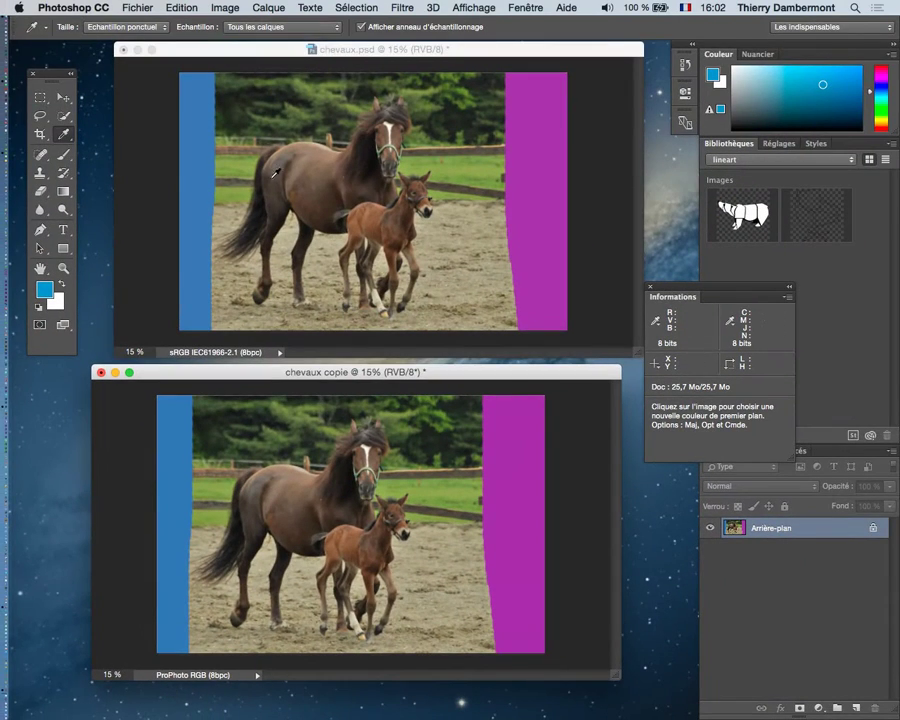
- Shift the chevaux.psd window left to align with the copy, then activate the ProPhoto copy
{"action": "left_click", "coordinate": [340, 52]}
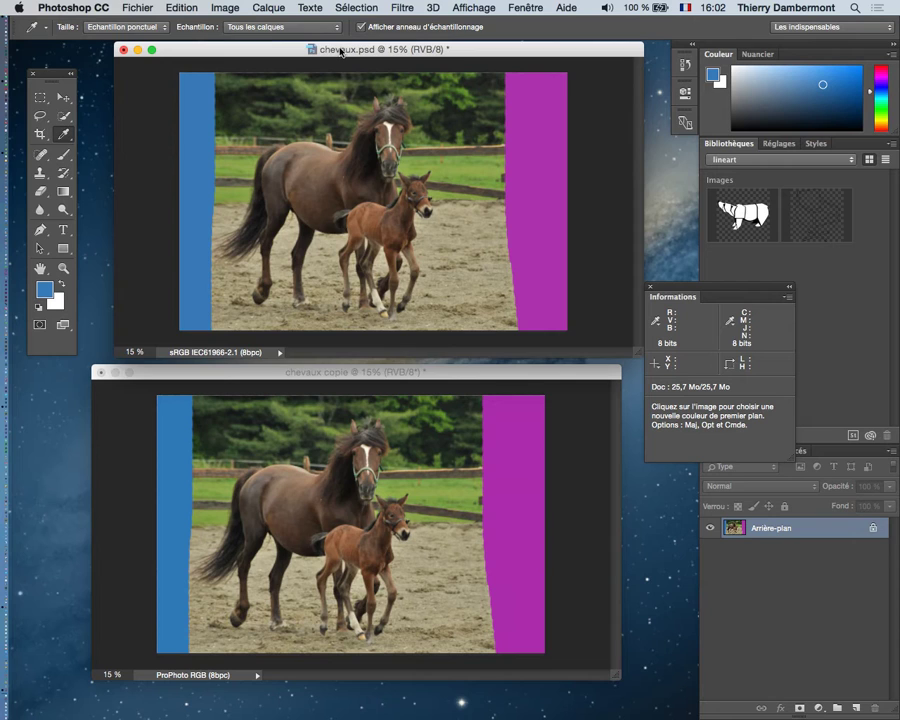
{"action": "left_click_drag", "start_coordinate": [340, 52], "coordinate": [317, 52]}
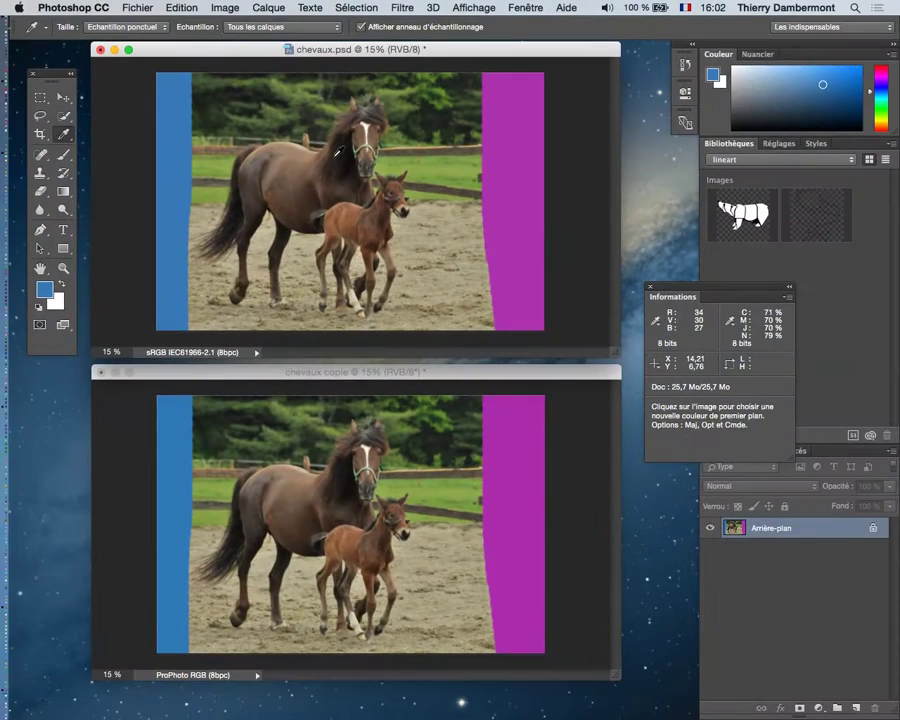
{"action": "left_click", "coordinate": [420, 371]}
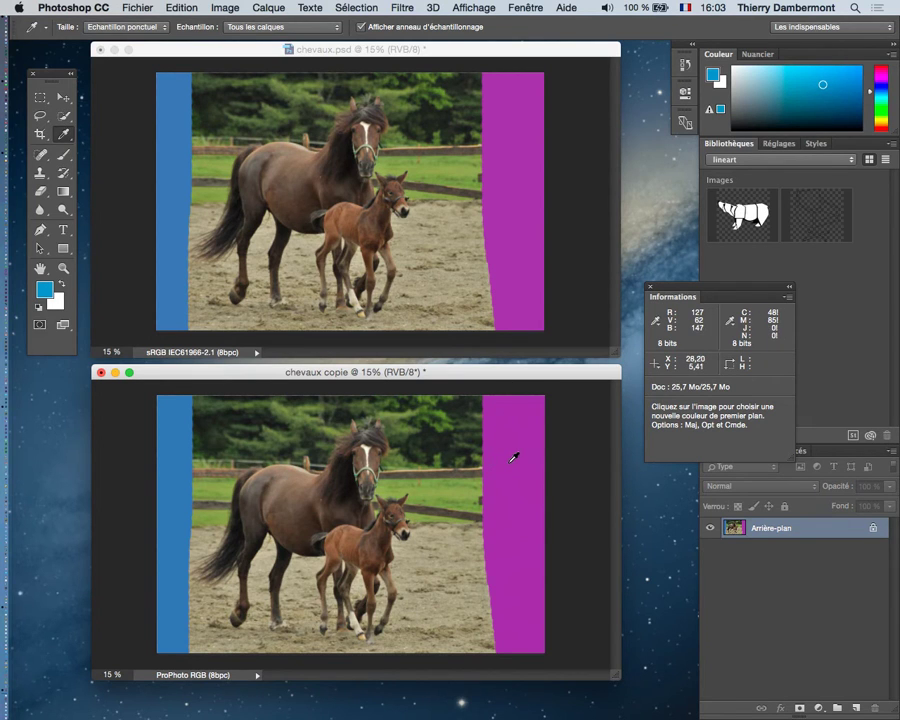
- In TextEdit, change the type B onion amount from 2 to 1,4
{"action": "key", "text": "super+Tab"}
{"action": "key", "text": "super+Tab"}
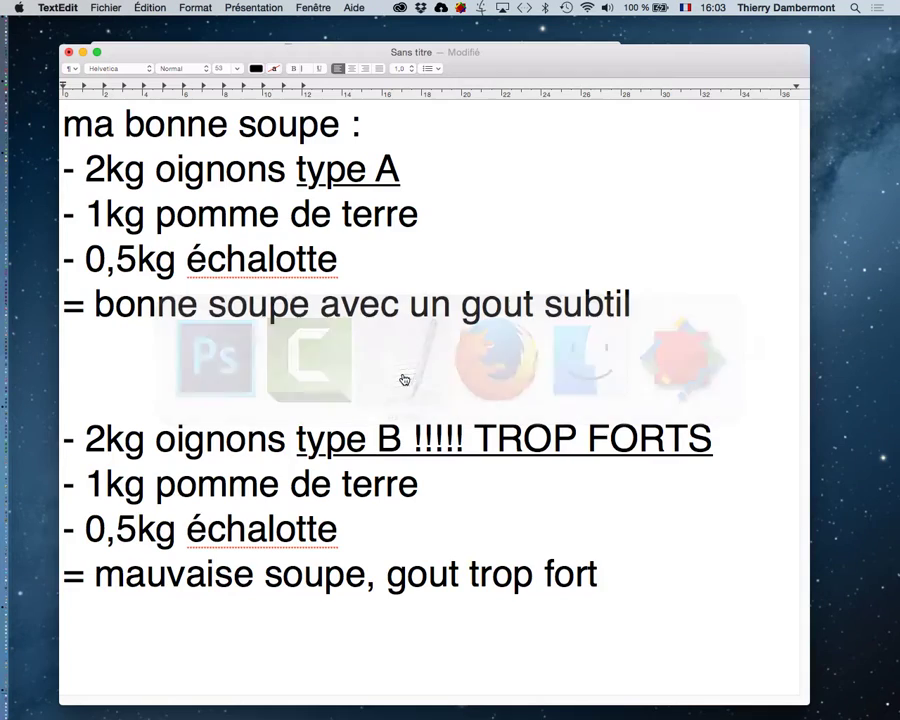
{"action": "double_click", "coordinate": [108, 449]}
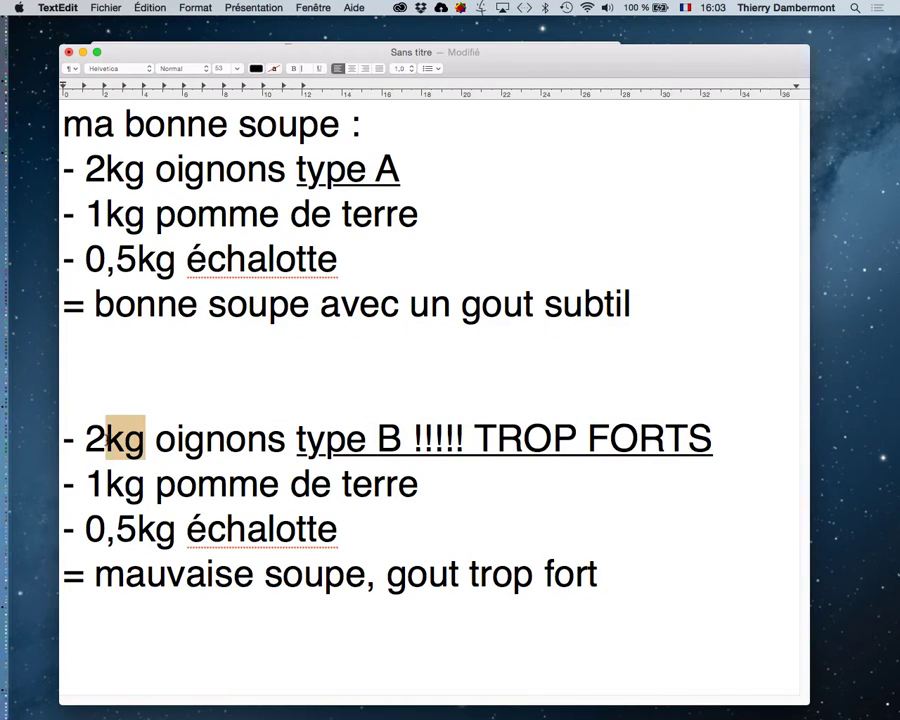
{"action": "left_click_drag", "start_coordinate": [106, 440], "coordinate": [86, 440]}
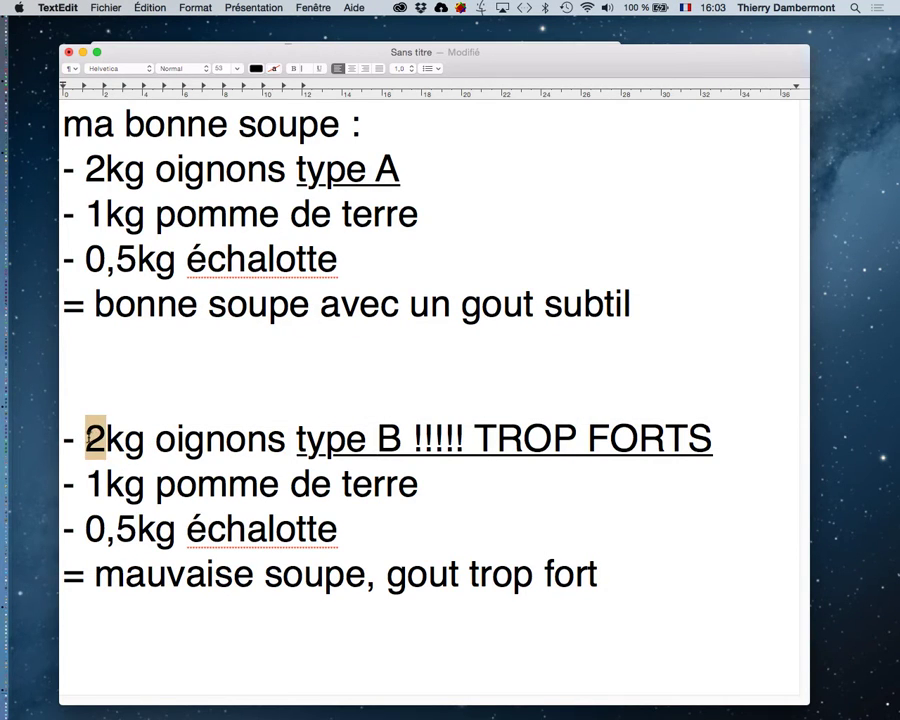
{"action": "type", "text": "1,"}
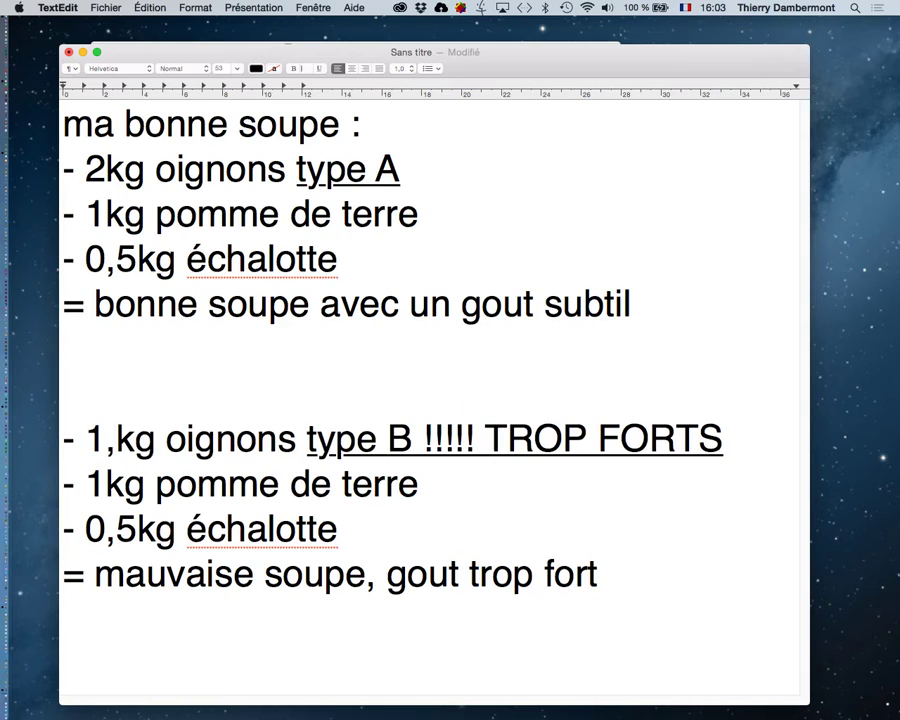
{"action": "type", "text": "4"}
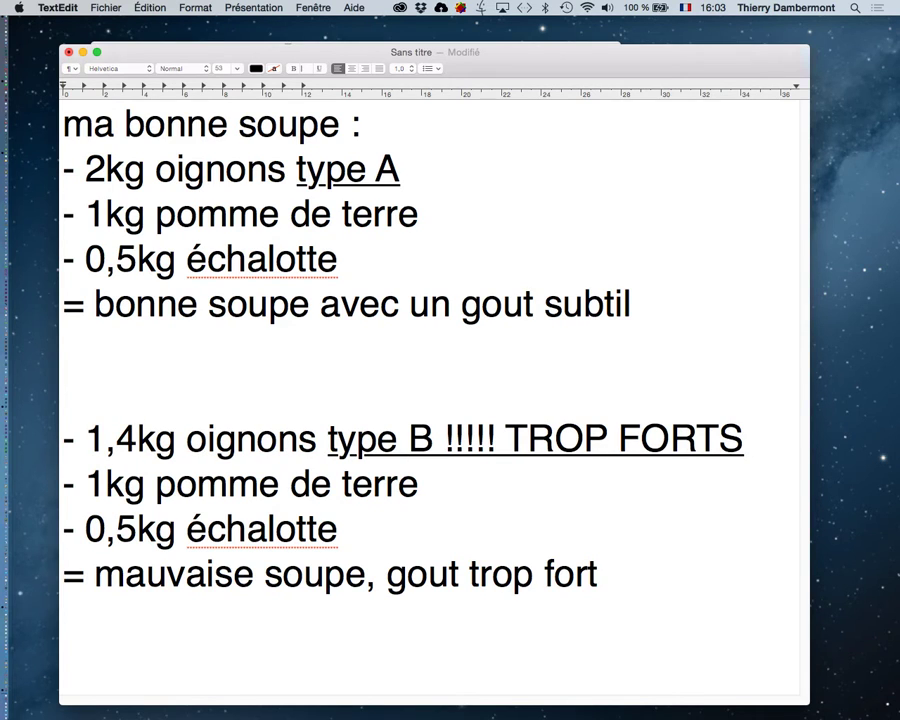
{"action": "left_click_drag", "start_coordinate": [225, 305], "coordinate": [96, 305]}
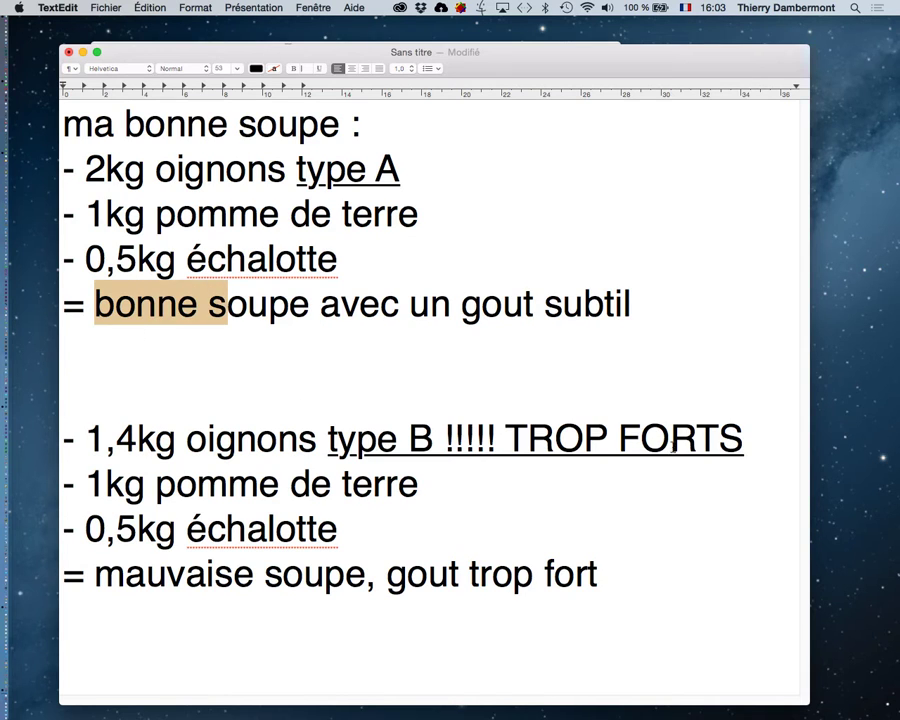
{"action": "left_click_drag", "start_coordinate": [672, 440], "coordinate": [445, 440]}
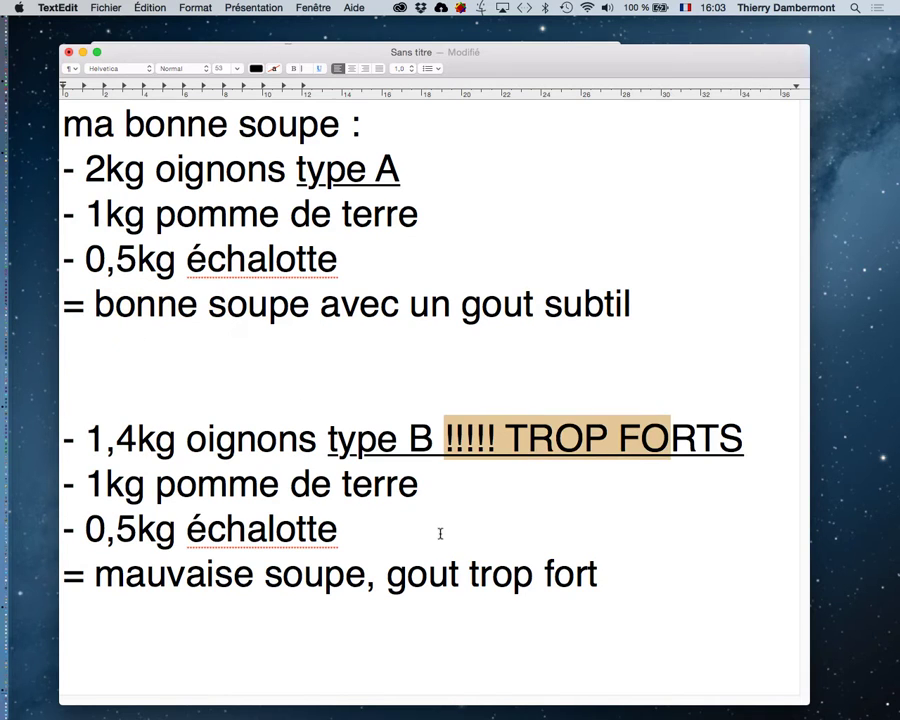
- Correct the type B amount to 1,5kg and return to Photoshop
{"action": "left_click", "coordinate": [118, 441]}
{"action": "key", "text": "shift+Left"}
{"action": "type", "text": "3"}
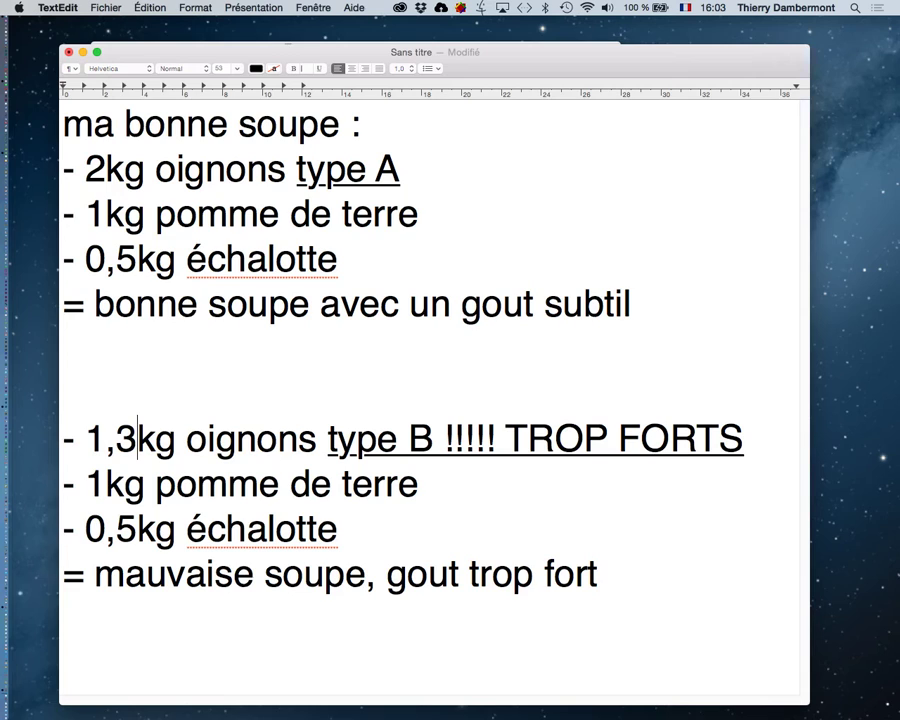
{"action": "key", "text": "shift+Left"}
{"action": "type", "text": "5"}
{"action": "key", "text": "super+Tab"}
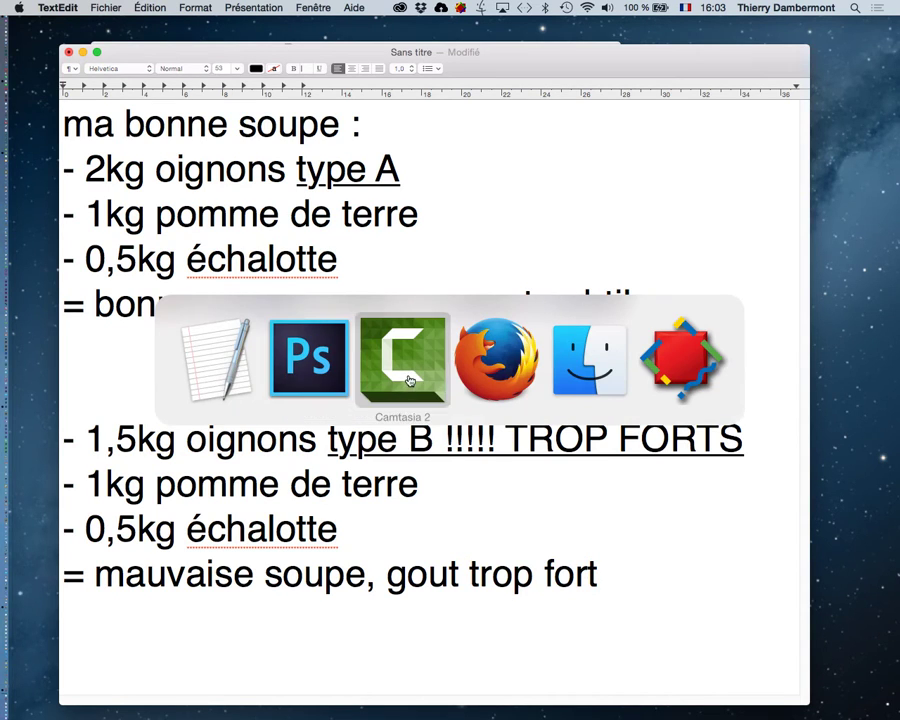
{"action": "left_click", "coordinate": [309, 358]}
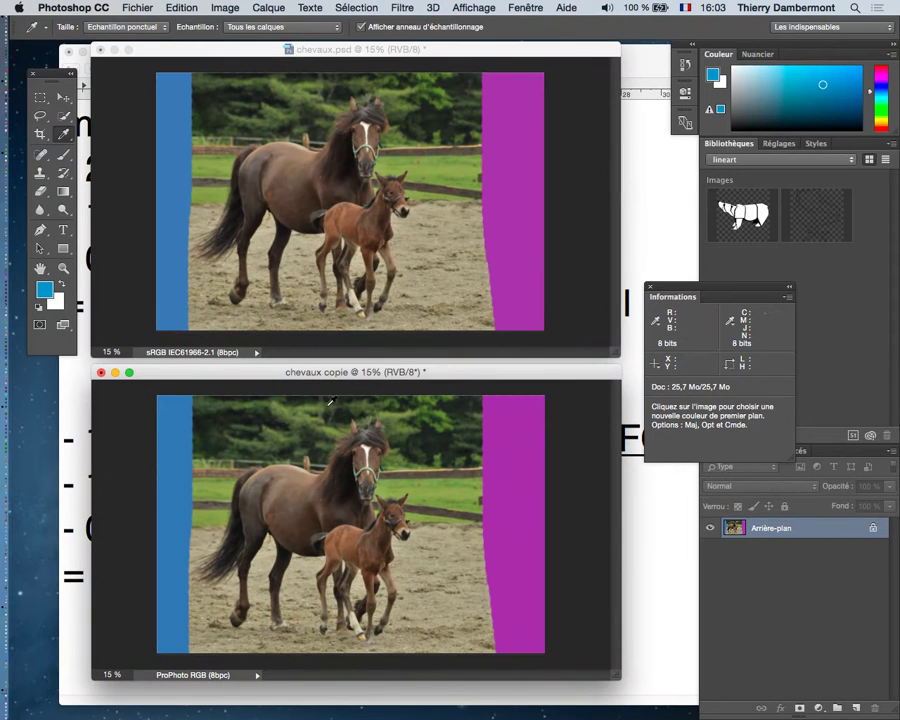
- Hide TextEdit and compare Info readings of the magenta band in the sRGB and ProPhoto images
{"action": "key", "text": "super+alt+h"}
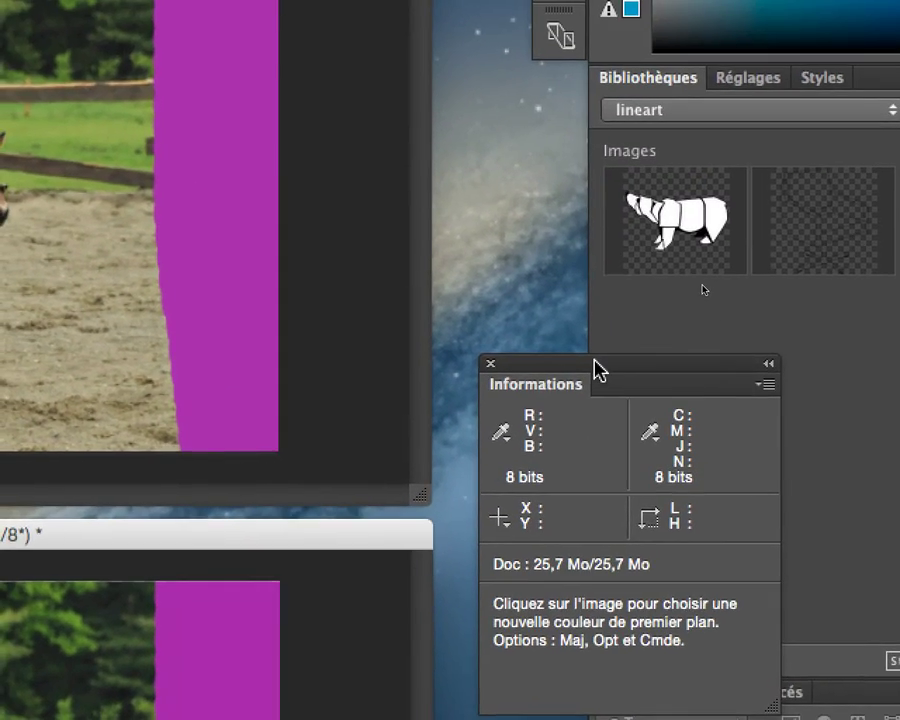
{"action": "left_click_drag", "start_coordinate": [595, 364], "coordinate": [549, 331]}
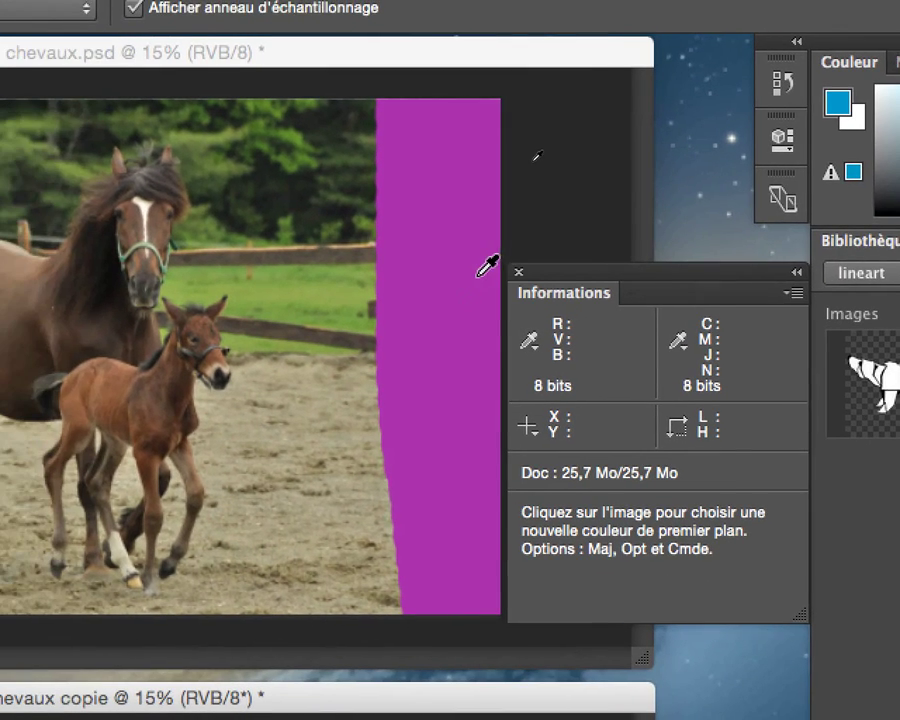
{"action": "left_click", "coordinate": [466, 280]}
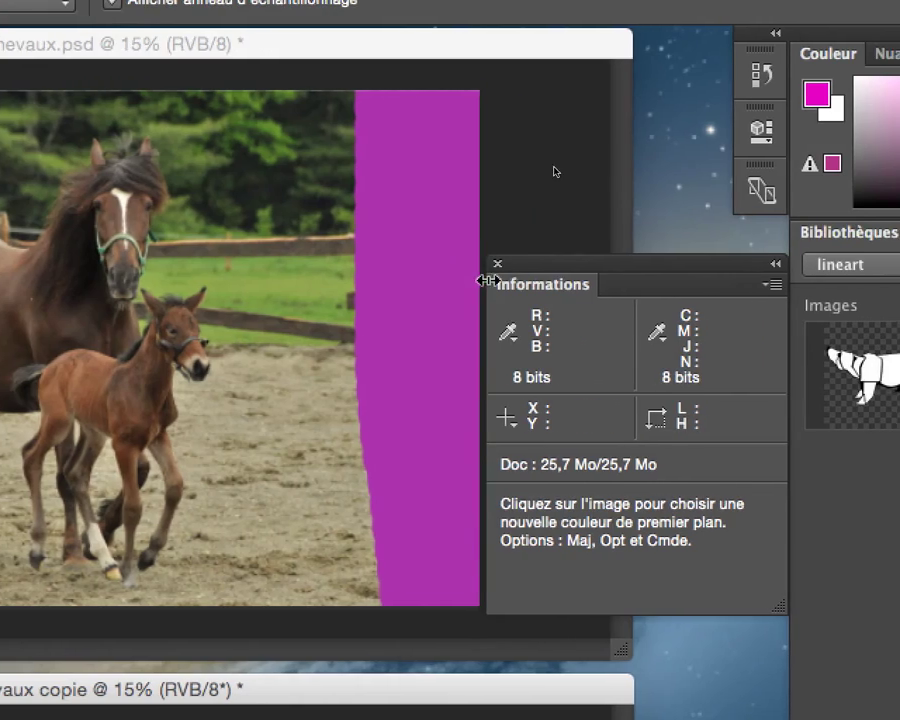
{"action": "left_click_drag", "start_coordinate": [560, 282], "coordinate": [500, 458]}
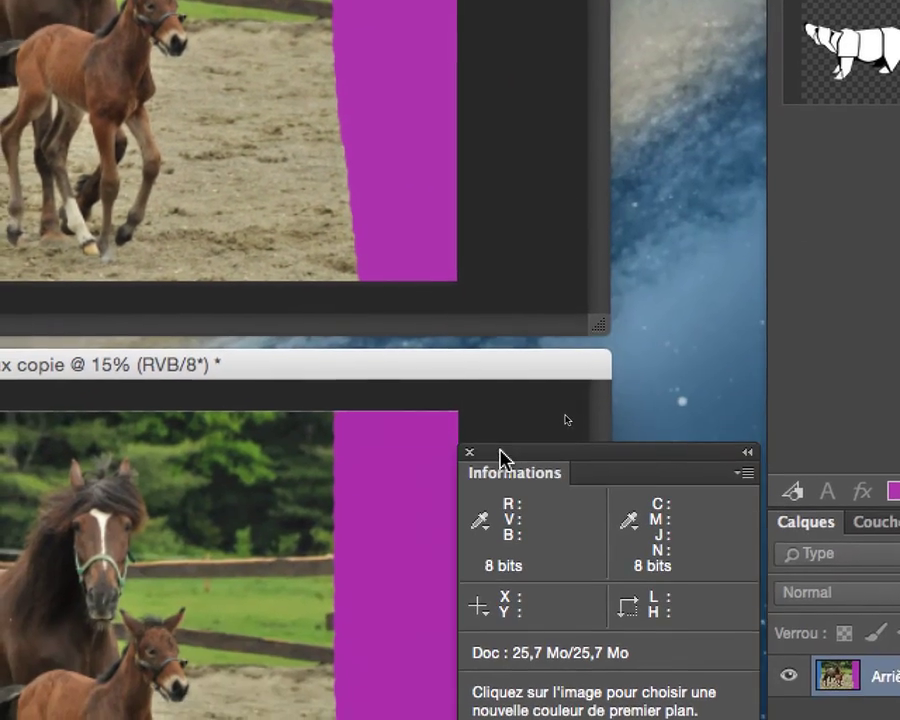
{"action": "left_click", "coordinate": [476, 470]}
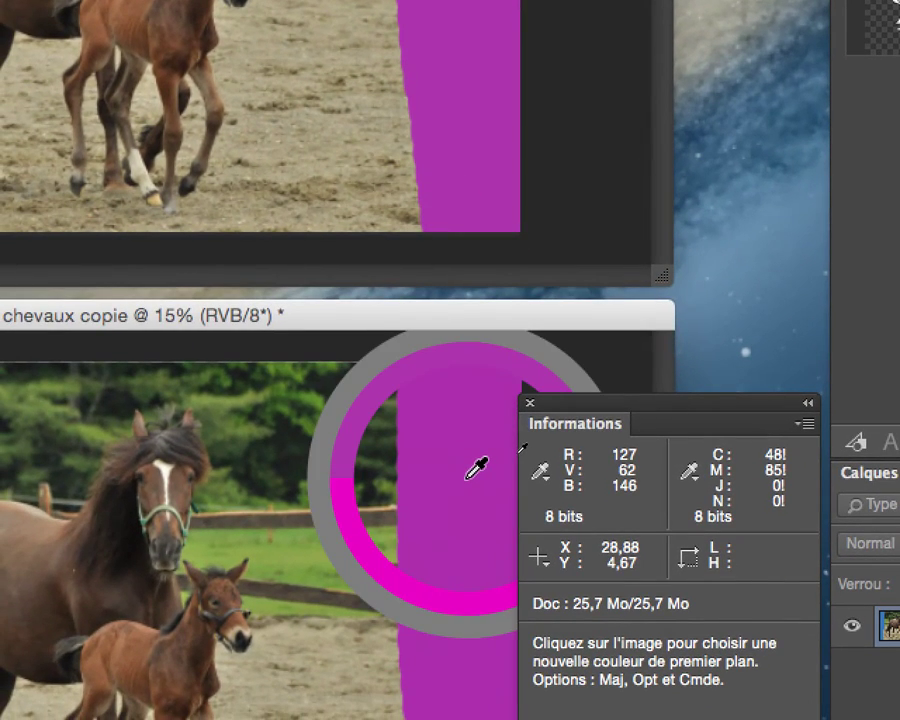
{"action": "left_click_drag", "start_coordinate": [476, 470], "coordinate": [480, 470]}
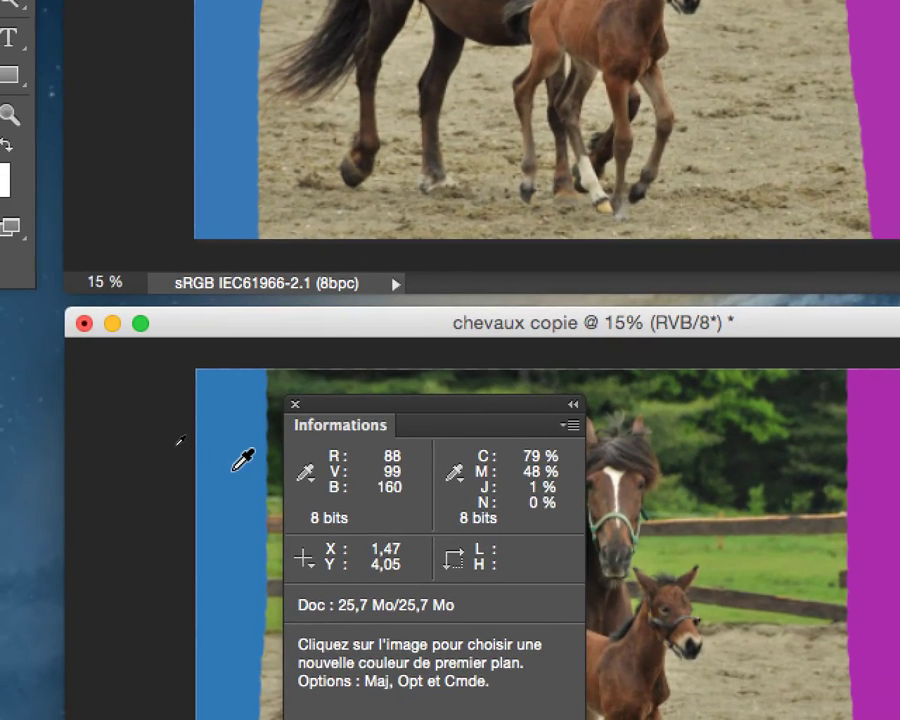
- Sample the ProPhoto copy's blue band, move the Info panel clear, and switch to Firefox
{"action": "left_click", "coordinate": [238, 466]}
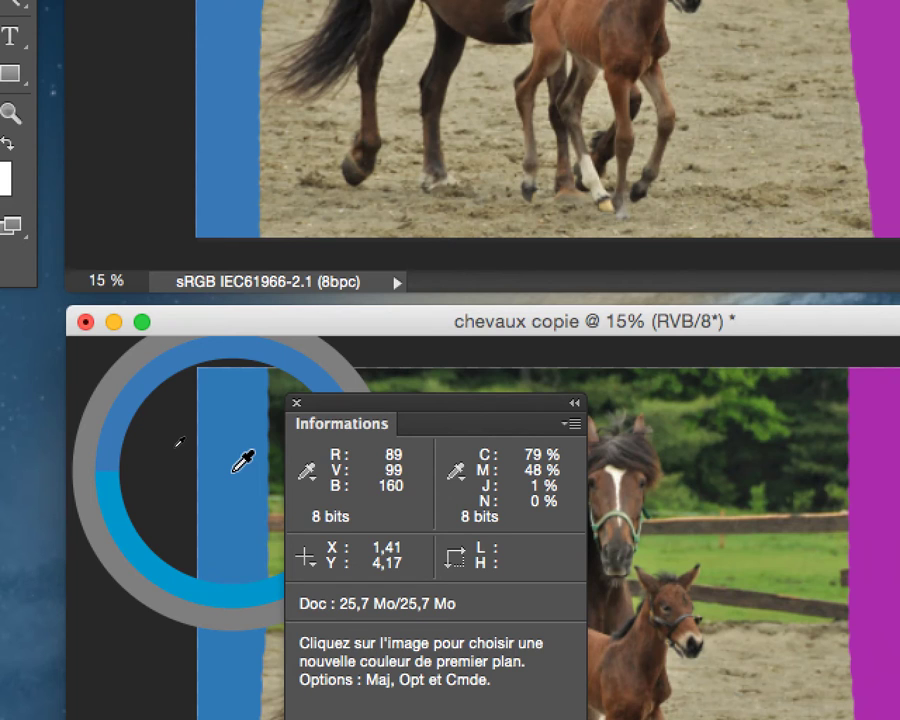
{"action": "left_click_drag", "start_coordinate": [238, 466], "coordinate": [238, 466]}
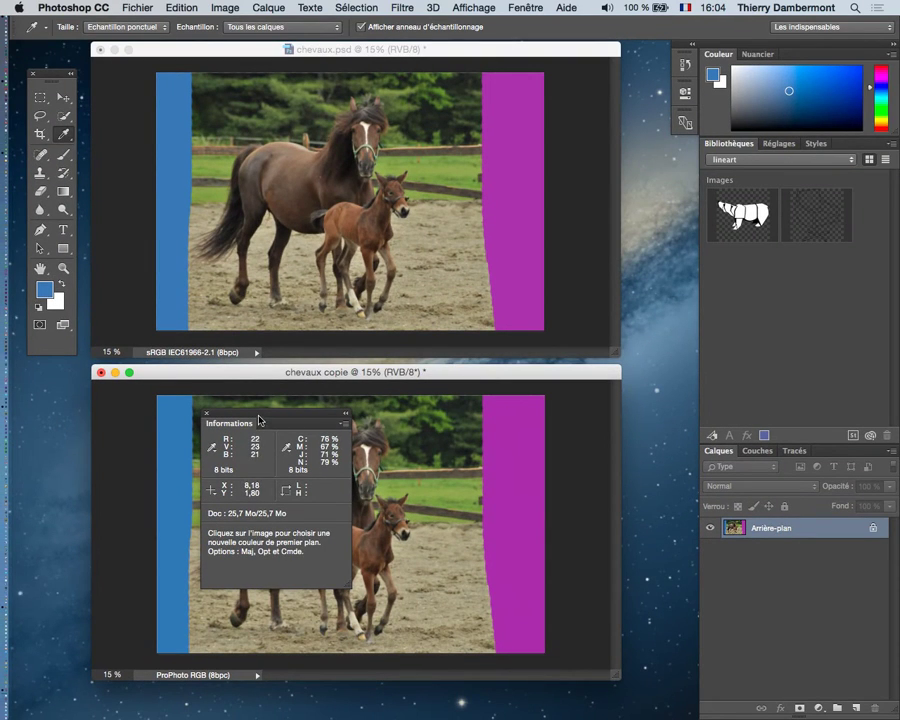
{"action": "mouse_move", "coordinate": [261, 420]}
{"action": "left_mouse_down"}
{"action": "mouse_move", "coordinate": [642, 280]}
{"action": "mouse_move", "coordinate": [636, 266]}
{"action": "left_mouse_up"}
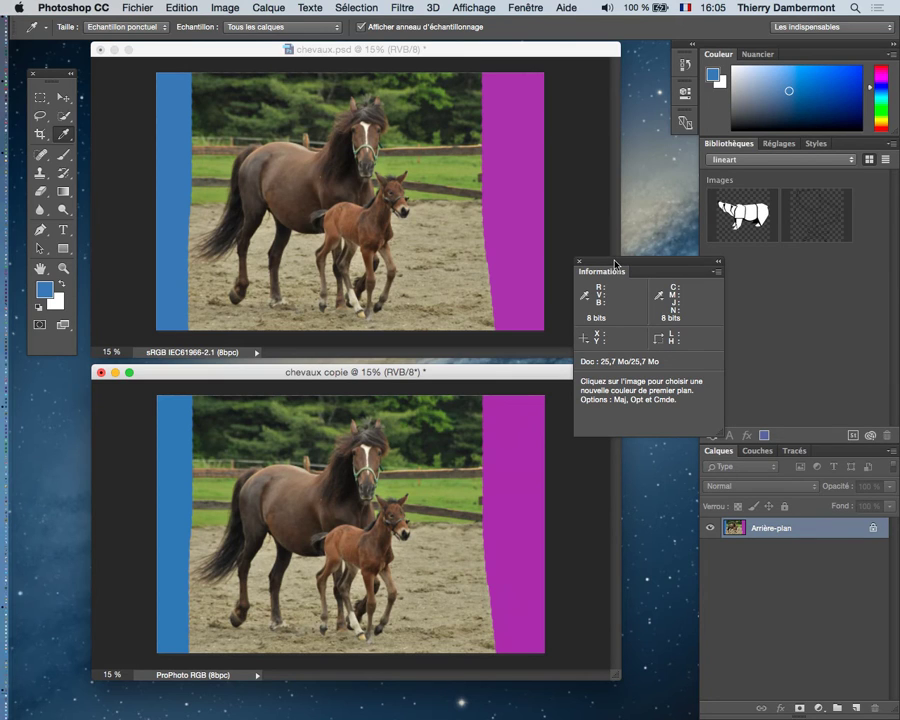
{"action": "left_click_drag", "start_coordinate": [616, 263], "coordinate": [680, 237]}
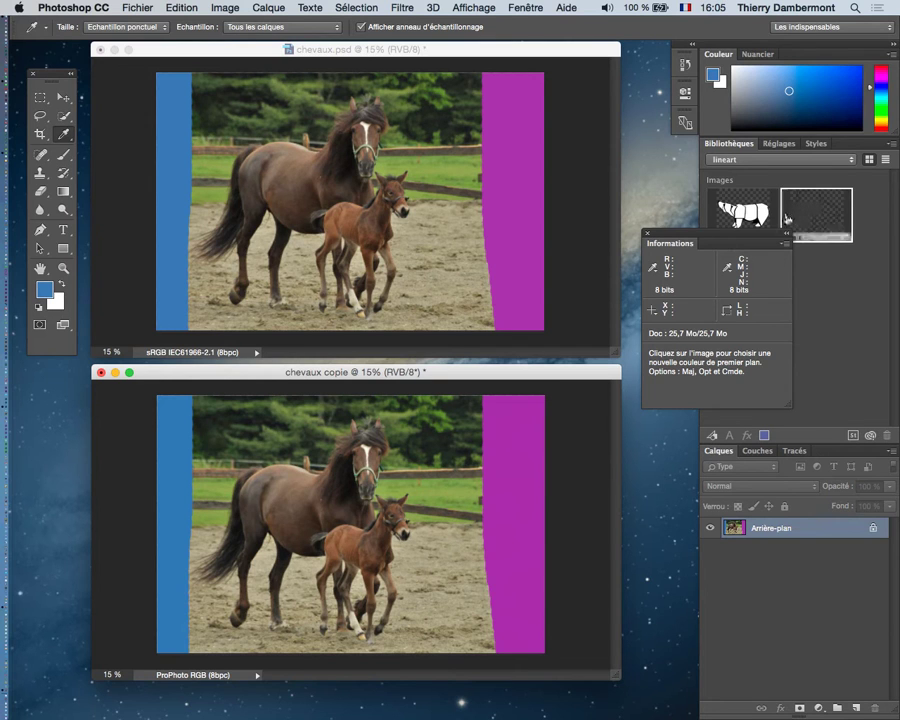
{"action": "key", "text": "super+Tab"}
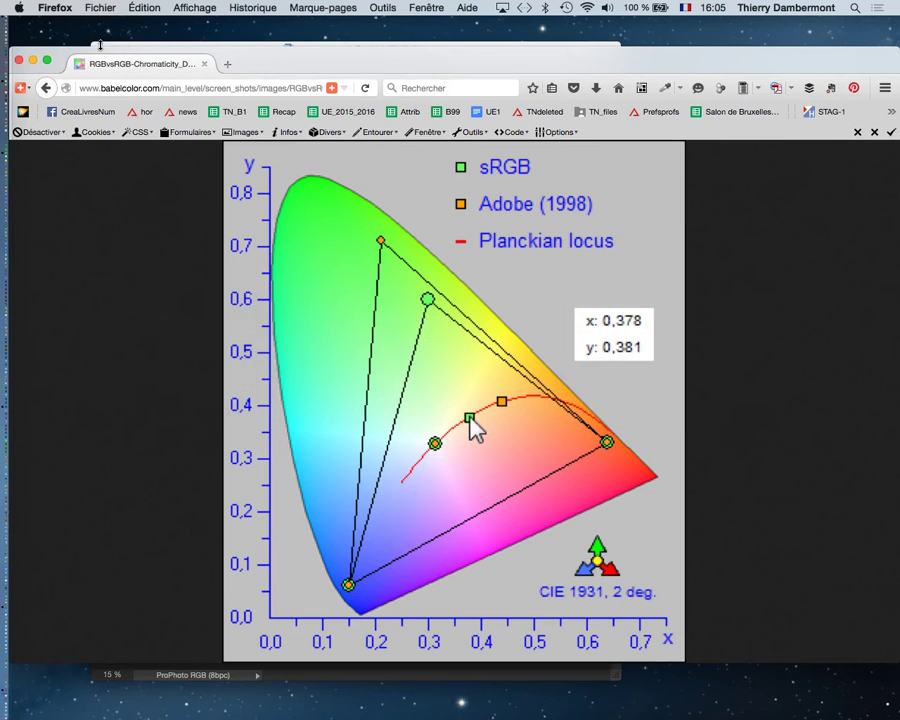
- Open a new Firefox window and search Google for 'gamut mapping'
{"action": "left_click", "coordinate": [100, 7]}
{"action": "left_click", "coordinate": [472, 182]}
{"action": "key", "text": "super+n"}
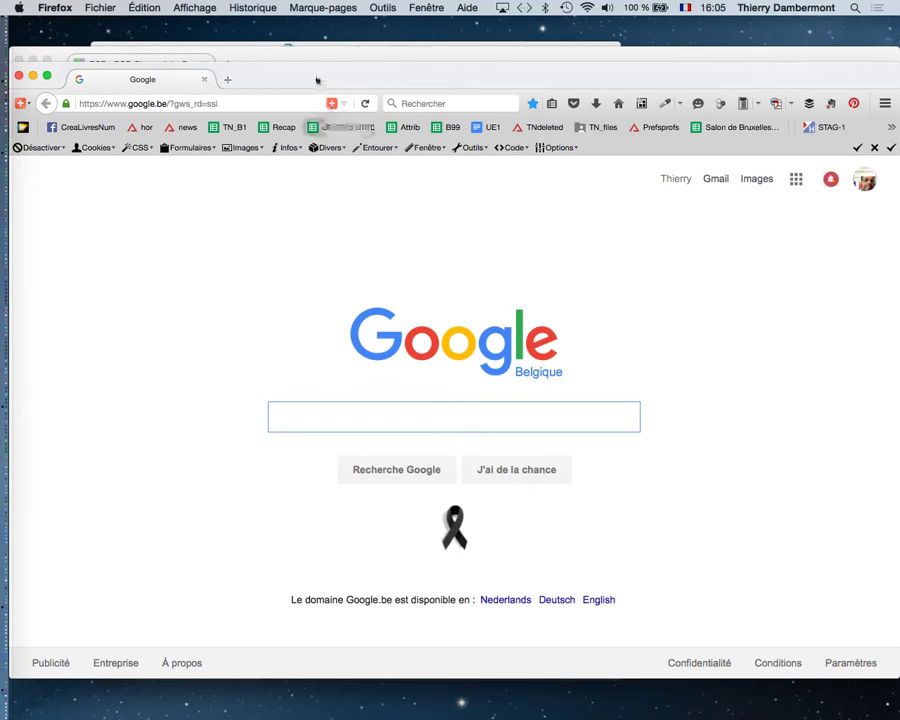
{"action": "left_click_drag", "start_coordinate": [317, 80], "coordinate": [320, 53]}
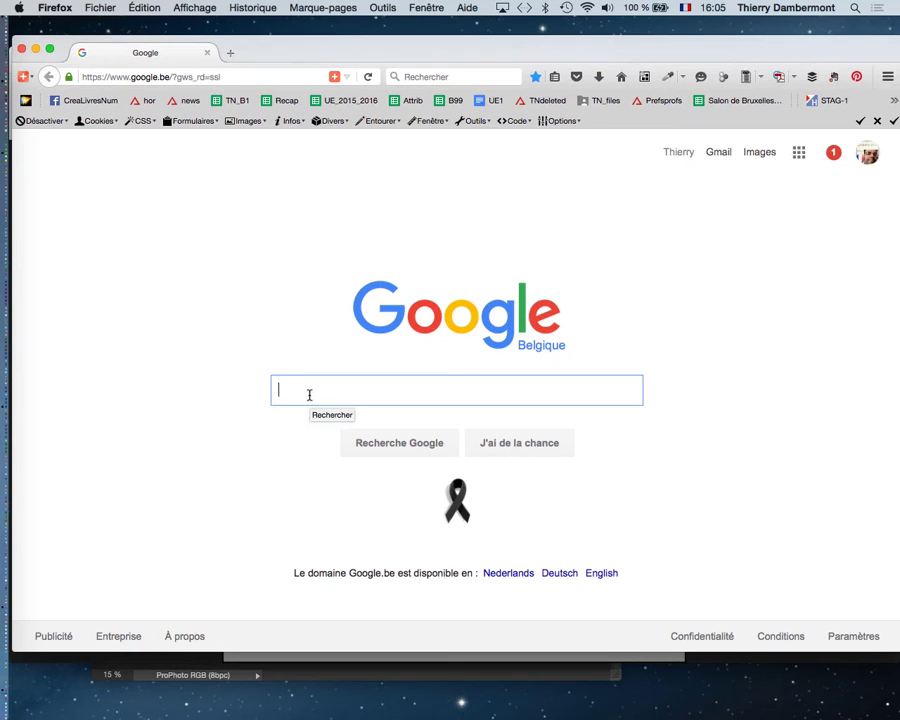
{"action": "type", "text": "gamut "}
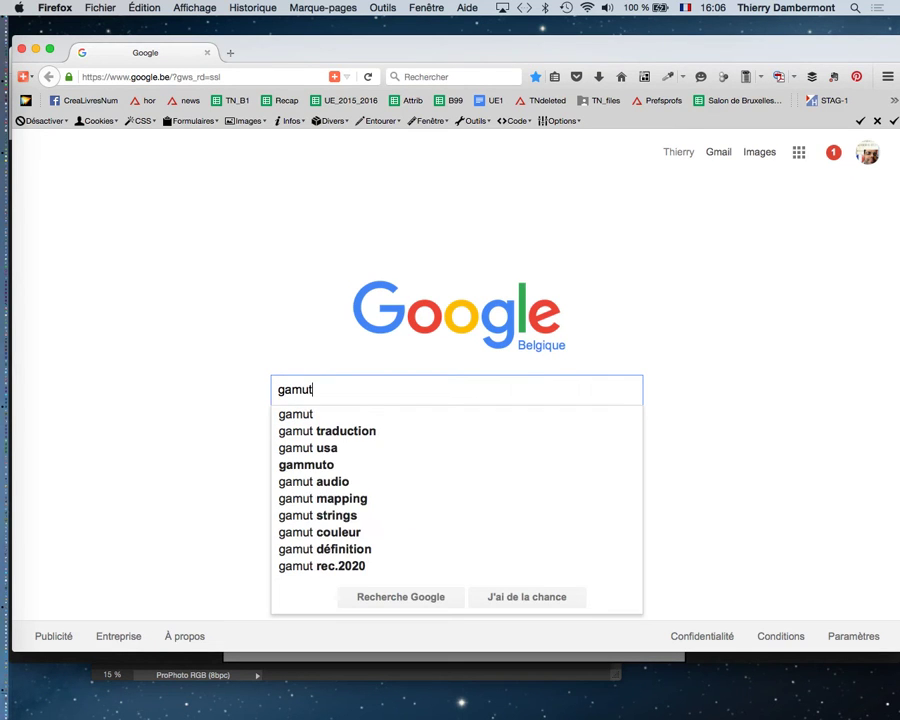
{"action": "type", "text": "mapping"}
{"action": "key", "text": "Return"}
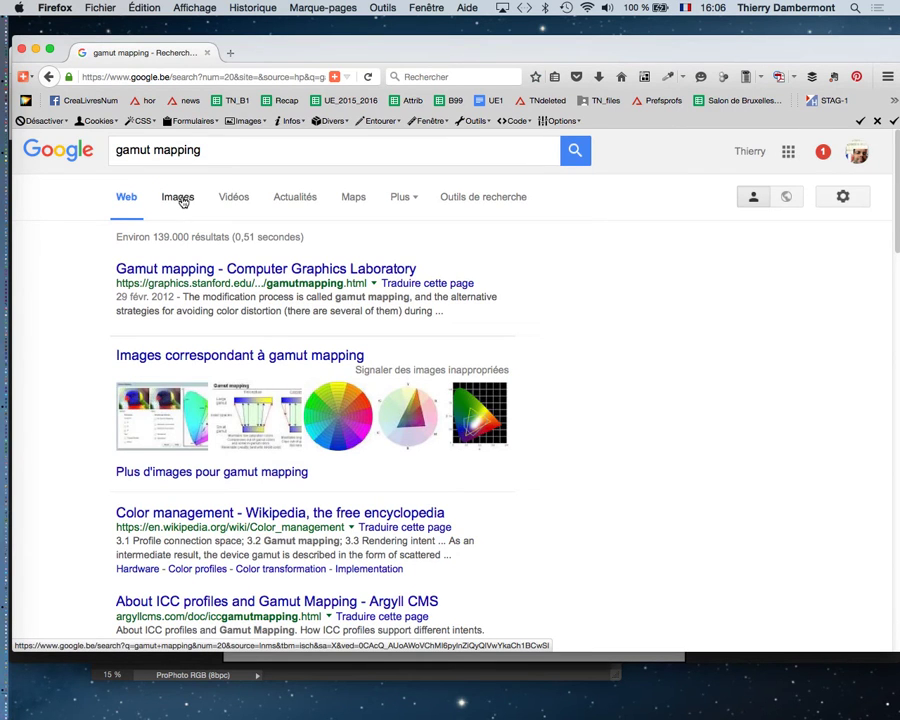
- Open the image results in a new tab and preview the Gamut mapping diagram
{"action": "left_click", "coordinate": [182, 202], "text": "super"}
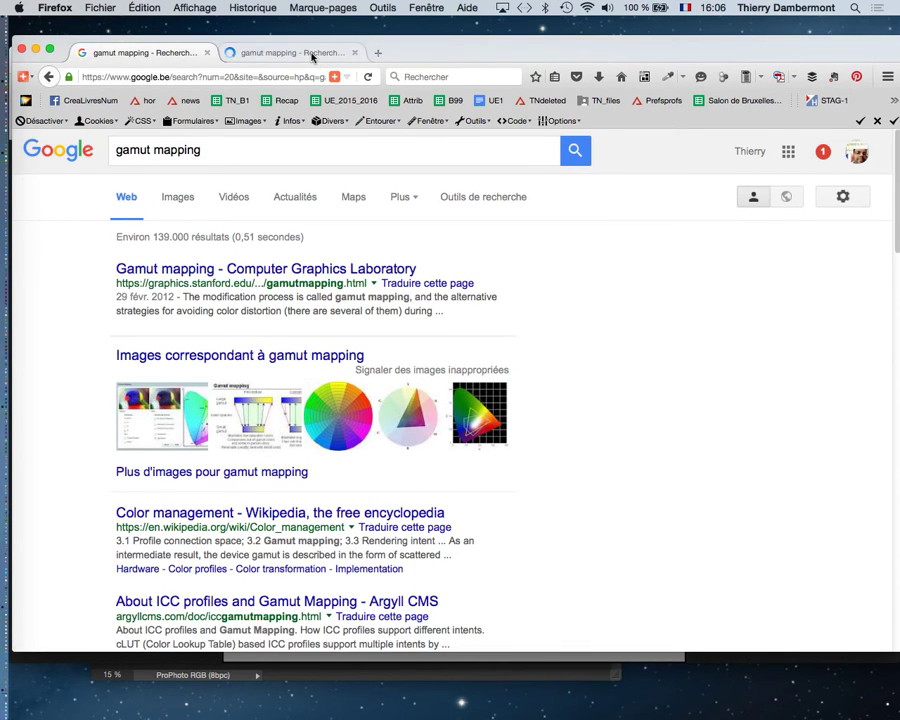
{"action": "left_click", "coordinate": [330, 55]}
{"action": "left_click", "coordinate": [170, 300]}
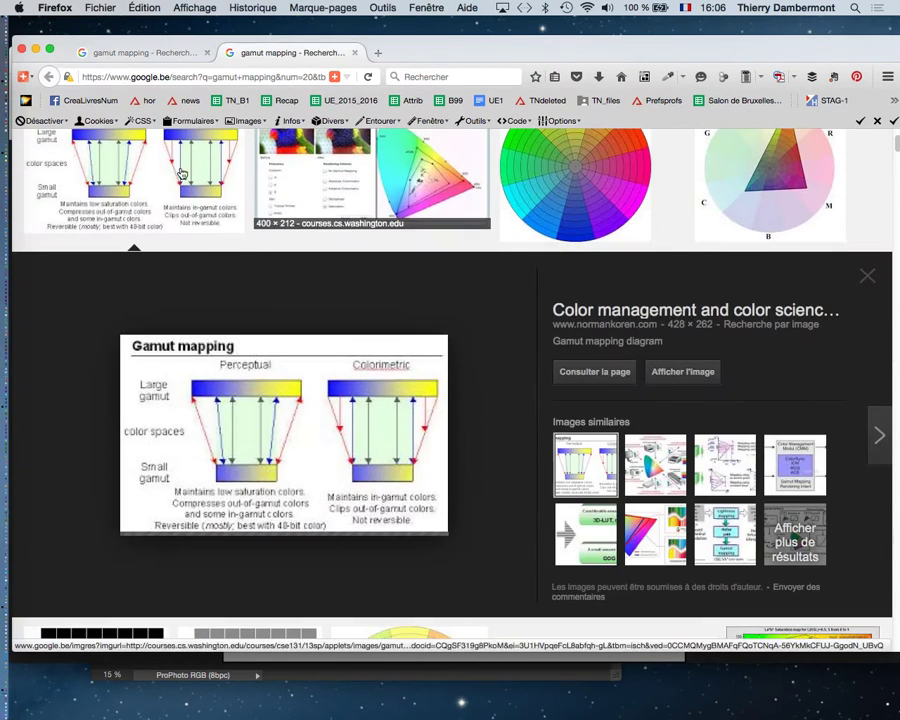
- View the full-size Gamut_mapping.jpg, then return to the Google gamut mapping results tab
{"action": "left_click", "coordinate": [703, 372]}
{"action": "mouse_move", "coordinate": [545, 418]}
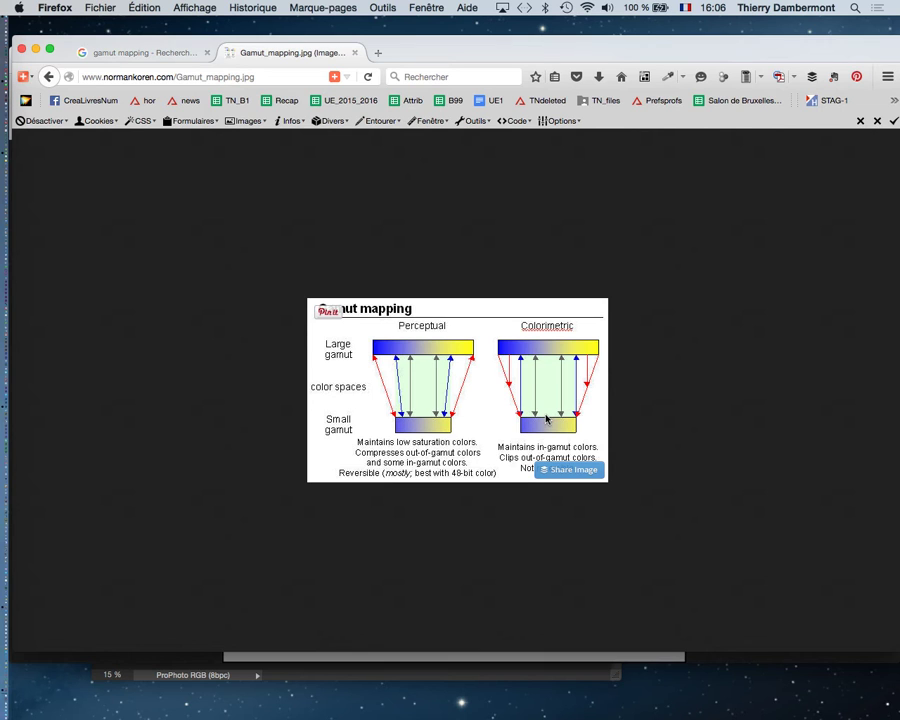
{"action": "left_click", "coordinate": [116, 52]}
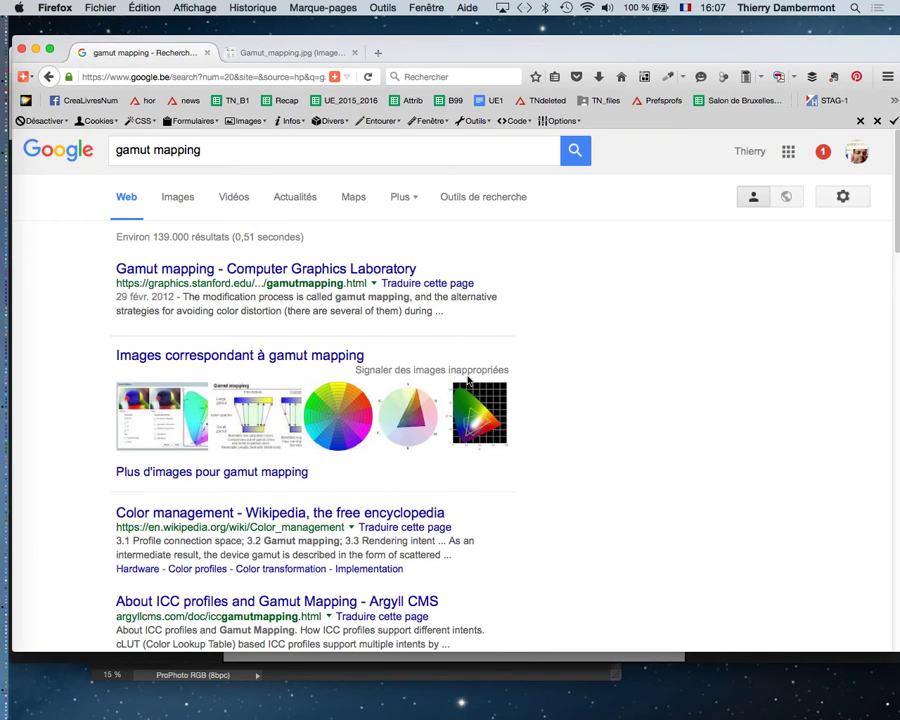
- Open the perceptual rendering diagram from the gamut mapping image results at full size in a new tab
{"action": "left_click", "coordinate": [180, 196]}
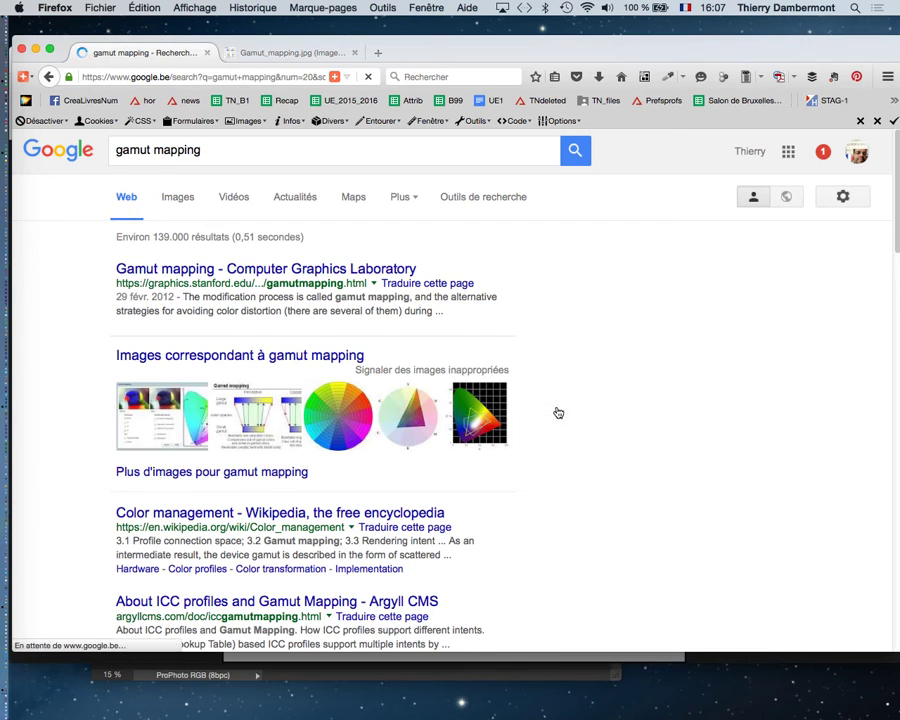
{"action": "scroll", "coordinate": [593, 413], "scroll_direction": "down", "scroll_amount": 3}
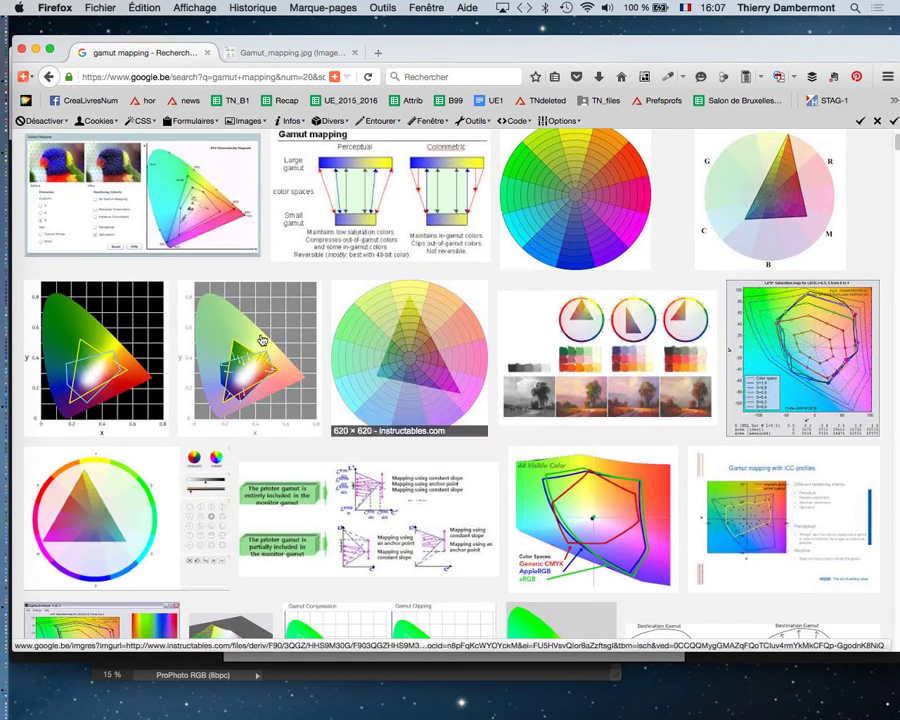
{"action": "middle_click", "coordinate": [340, 100]}
{"action": "left_click", "coordinate": [313, 57]}
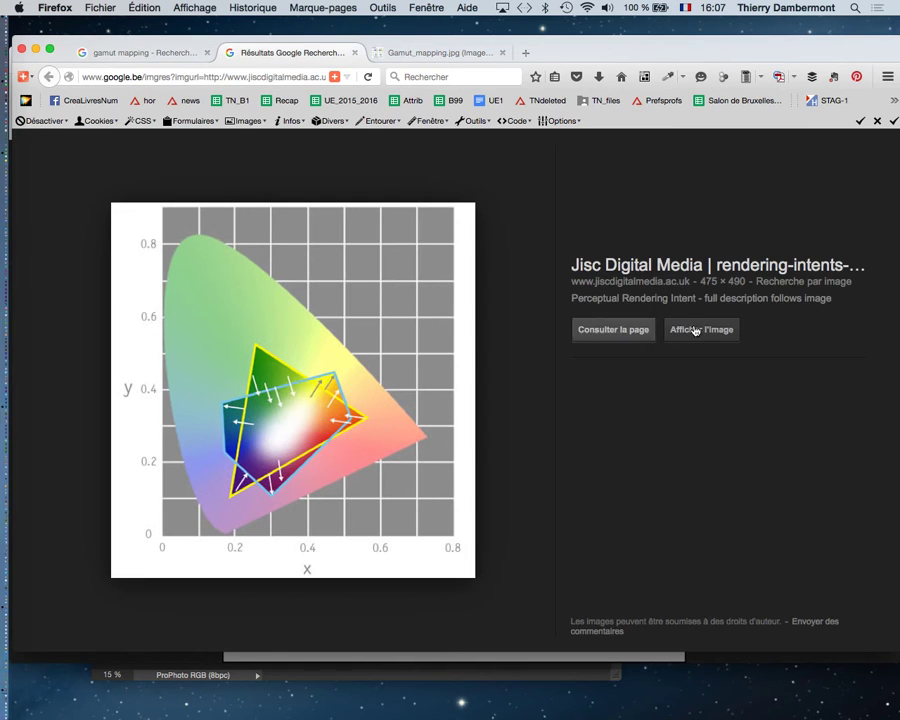
{"action": "left_click", "coordinate": [692, 328]}
{"action": "scroll", "coordinate": [409, 383], "scroll_direction": "up", "scroll_amount": 1}
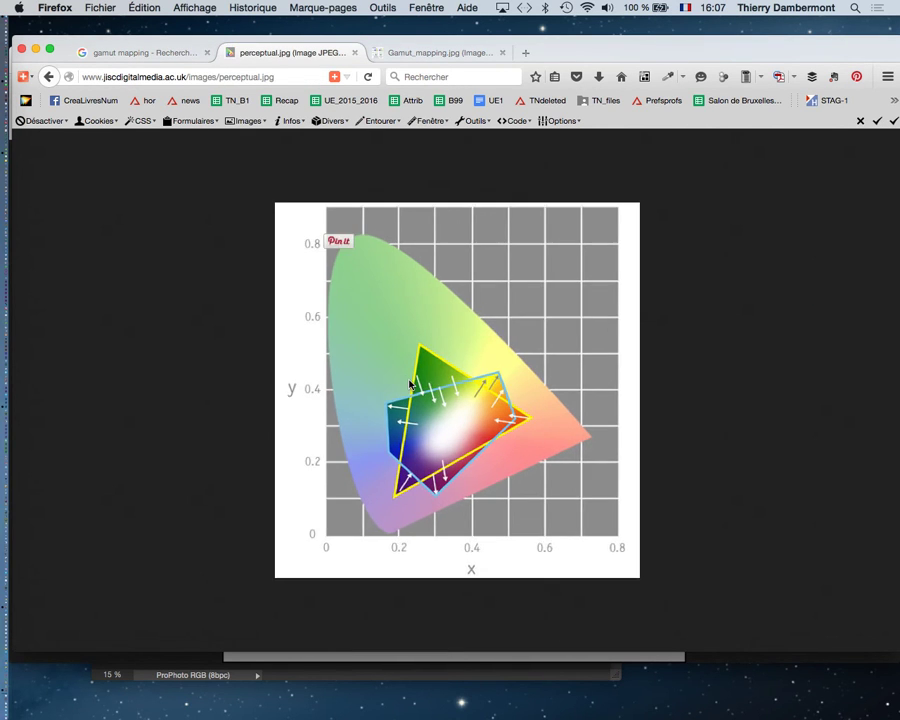
{"action": "scroll", "coordinate": [409, 383], "scroll_direction": "up", "scroll_amount": 2}
{"action": "scroll", "coordinate": [409, 383], "scroll_direction": "up", "scroll_amount": 2}
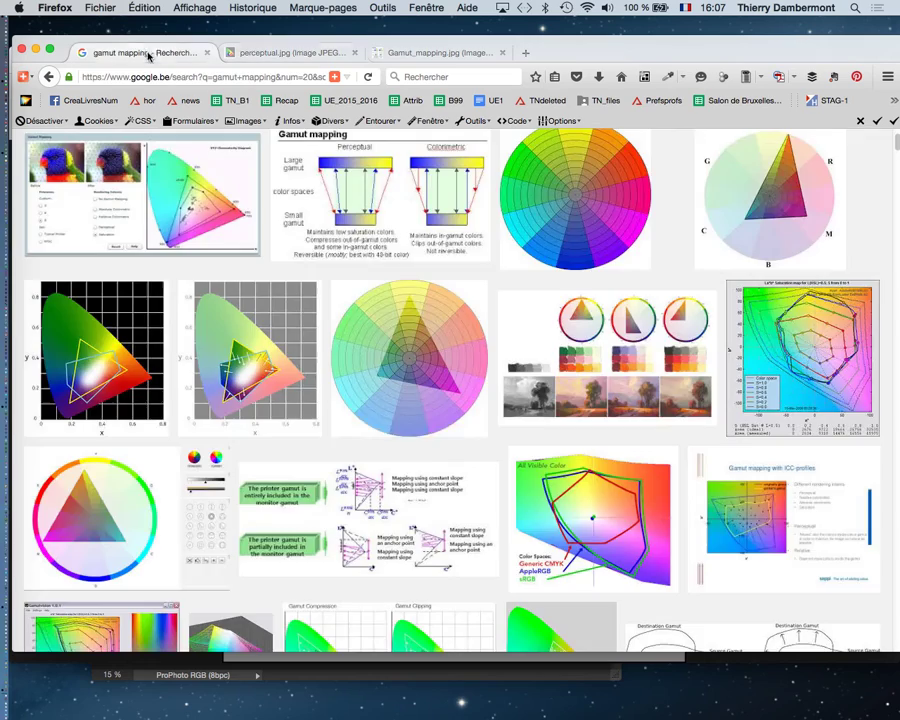
- Open the Destination Gamut diagram from the image results at full size in another tab
{"action": "left_click", "coordinate": [112, 52]}
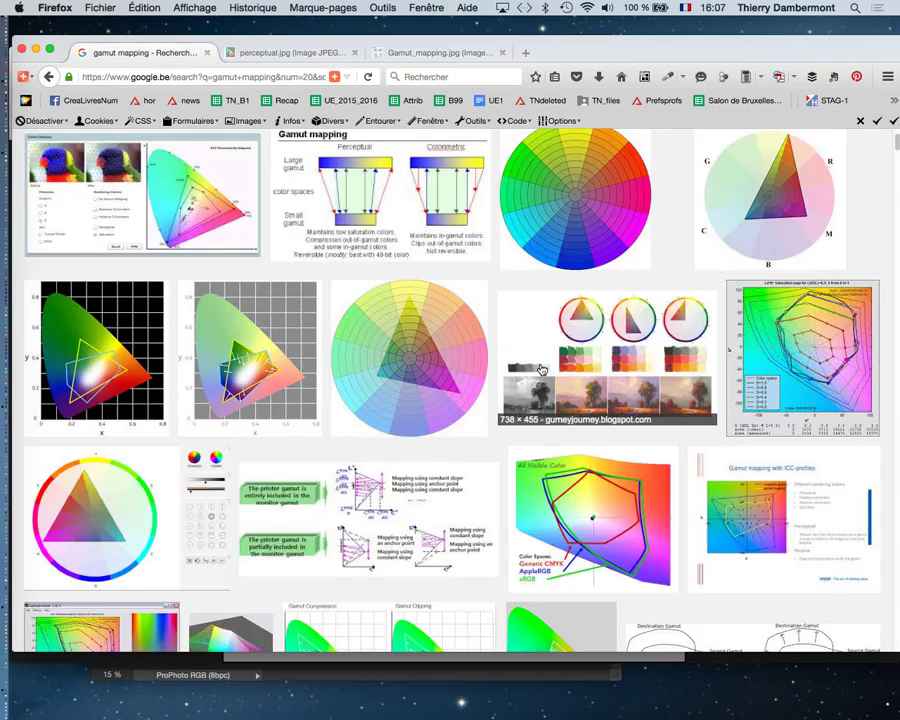
{"action": "scroll", "coordinate": [540, 370], "scroll_direction": "down", "scroll_amount": 2}
{"action": "scroll", "coordinate": [540, 370], "scroll_direction": "down", "scroll_amount": 1}
{"action": "scroll", "coordinate": [540, 370], "scroll_direction": "down", "scroll_amount": 2}
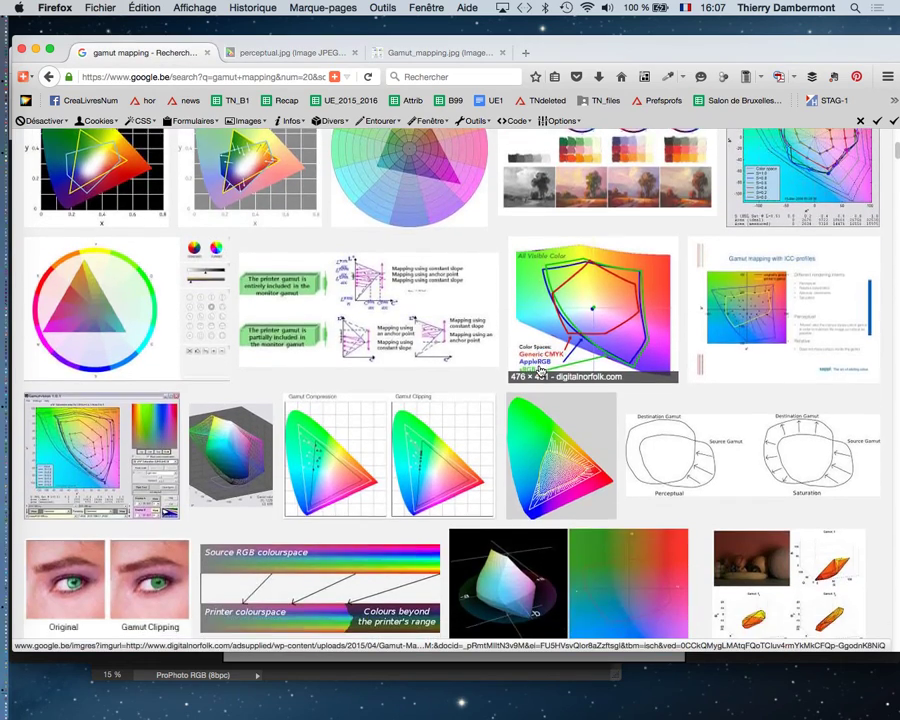
{"action": "scroll", "coordinate": [540, 370], "scroll_direction": "down", "scroll_amount": 1}
{"action": "scroll", "coordinate": [540, 371], "scroll_direction": "down", "scroll_amount": 2}
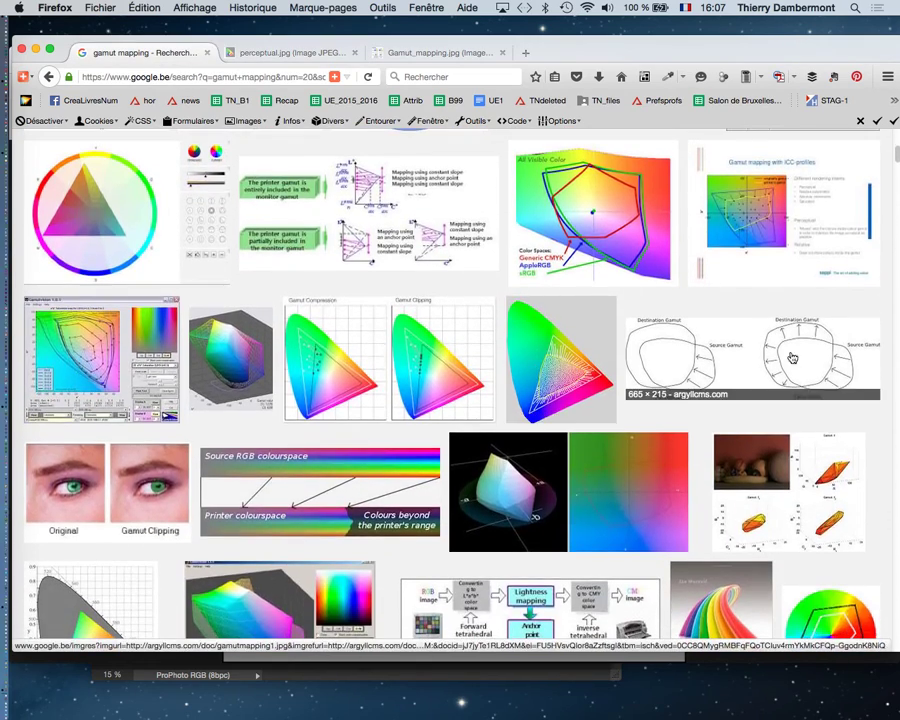
{"action": "middle_click", "coordinate": [810, 370]}
{"action": "key", "text": "ctrl+Tab"}
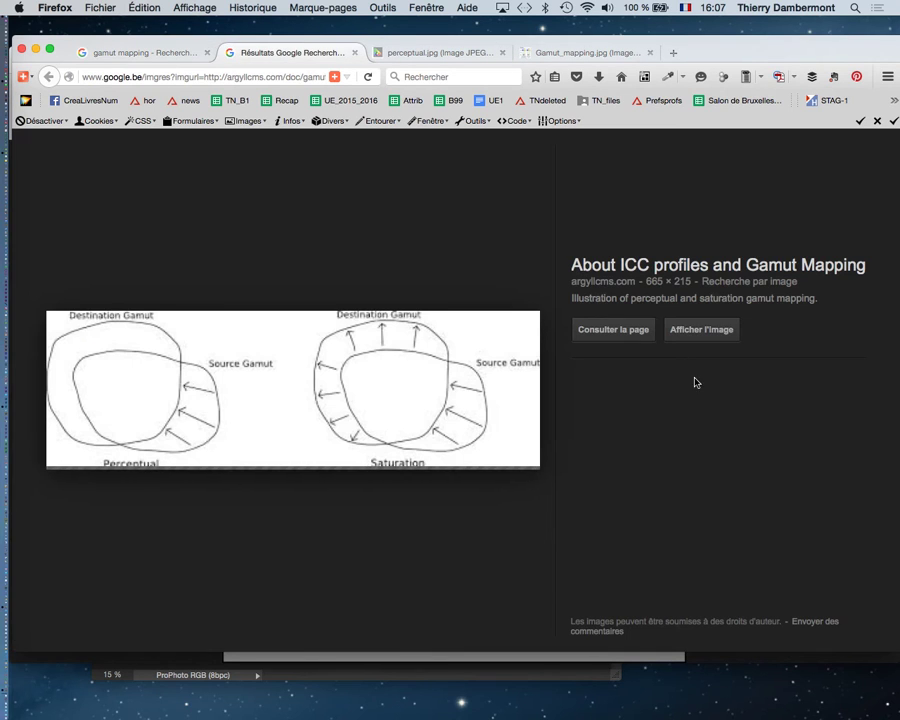
{"action": "left_click", "coordinate": [701, 333]}
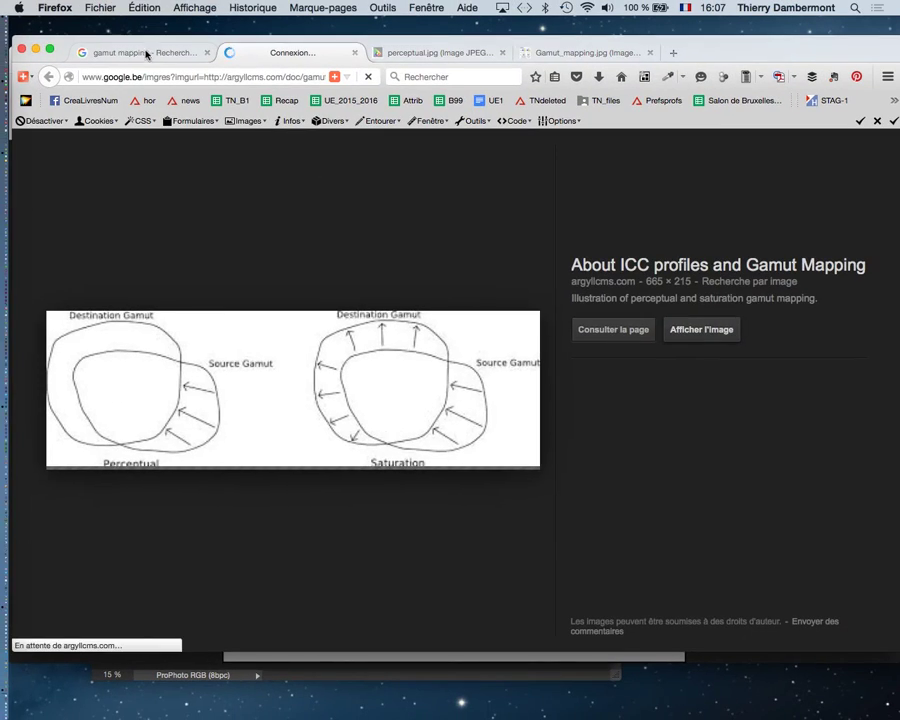
- Return to the gamut mapping image results and browse further down the list
{"action": "key", "text": "ctrl+shift+Tab"}
{"action": "scroll", "coordinate": [510, 411], "scroll_direction": "down", "scroll_amount": 2}
{"action": "scroll", "coordinate": [512, 415], "scroll_direction": "down", "scroll_amount": 5}
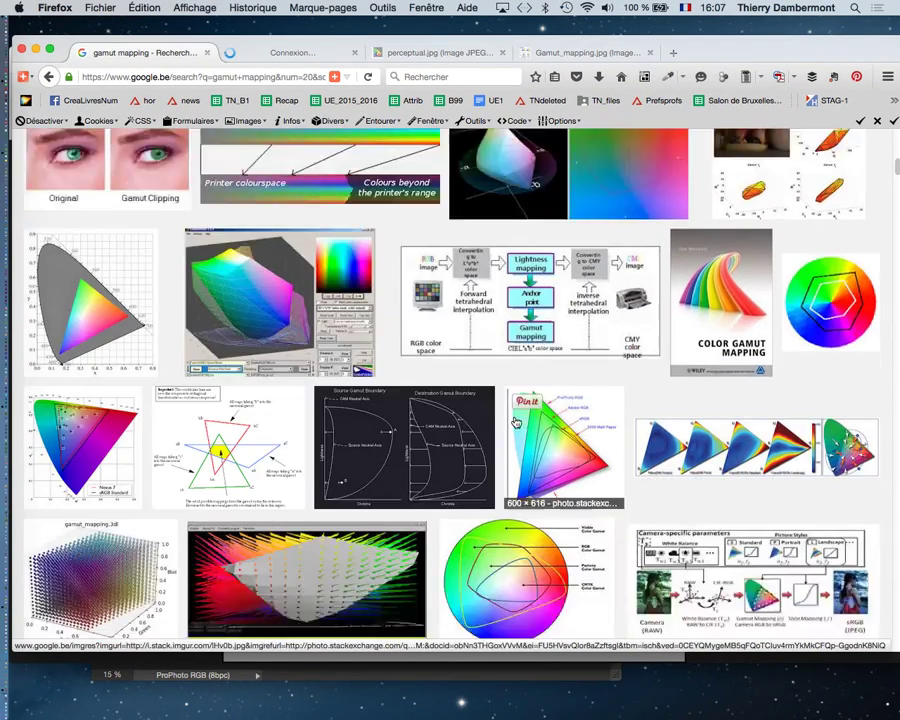
{"action": "scroll", "coordinate": [514, 420], "scroll_direction": "down", "scroll_amount": 1}
{"action": "scroll", "coordinate": [515, 420], "scroll_direction": "down", "scroll_amount": 2}
{"action": "scroll", "coordinate": [515, 420], "scroll_direction": "down", "scroll_amount": 1}
{"action": "scroll", "coordinate": [515, 419], "scroll_direction": "down", "scroll_amount": 1}
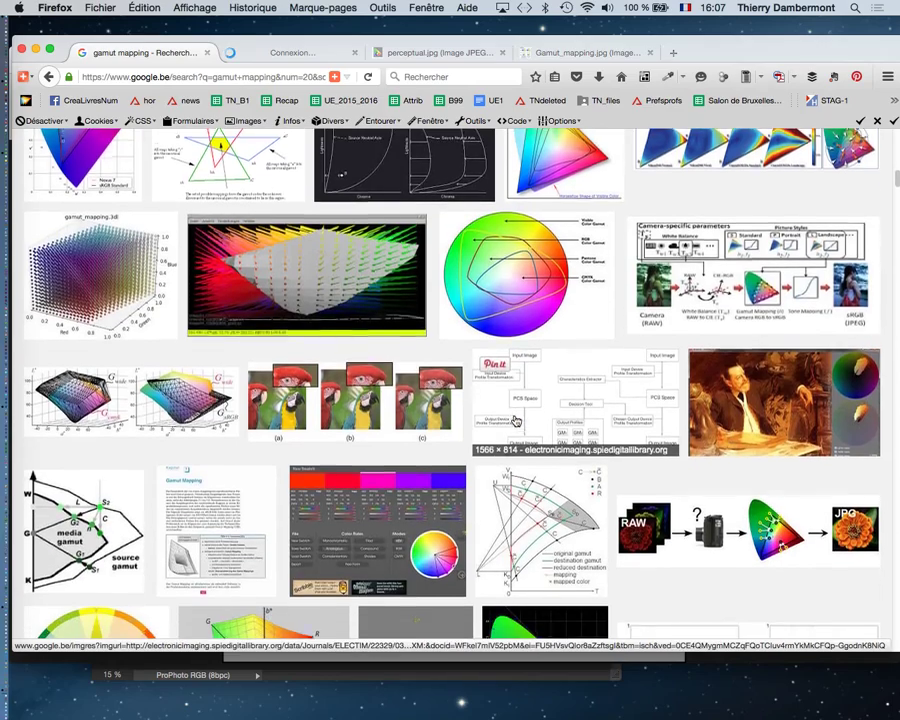
{"action": "scroll", "coordinate": [516, 418], "scroll_direction": "down", "scroll_amount": 1}
{"action": "scroll", "coordinate": [516, 418], "scroll_direction": "down", "scroll_amount": 1}
{"action": "scroll", "coordinate": [516, 422], "scroll_direction": "down", "scroll_amount": 2}
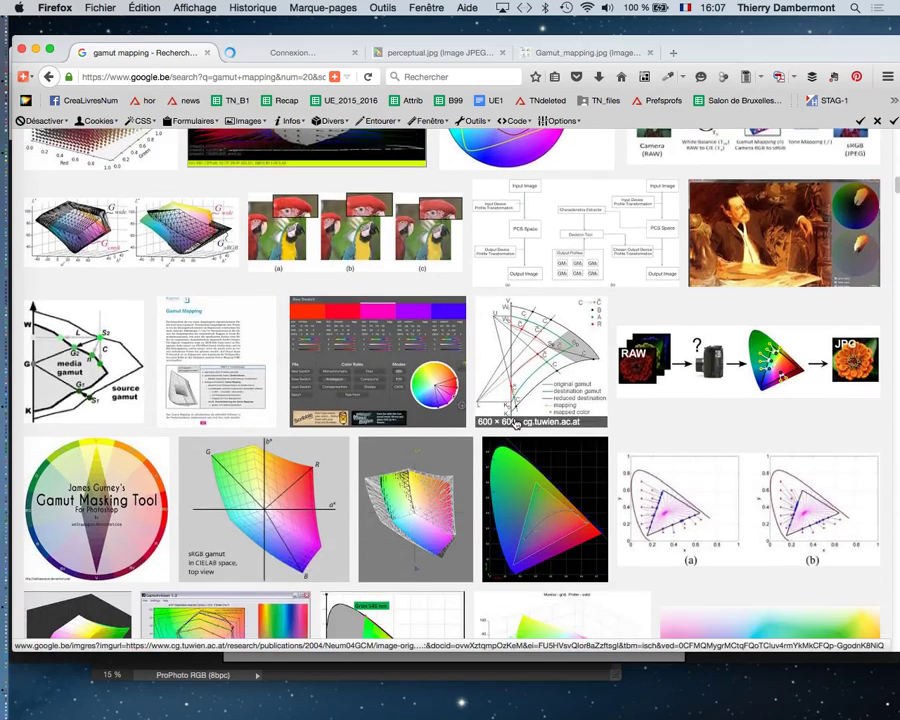
{"action": "scroll", "coordinate": [515, 421], "scroll_direction": "down", "scroll_amount": 1}
{"action": "scroll", "coordinate": [514, 420], "scroll_direction": "down", "scroll_amount": 1}
{"action": "scroll", "coordinate": [512, 418], "scroll_direction": "down", "scroll_amount": 1}
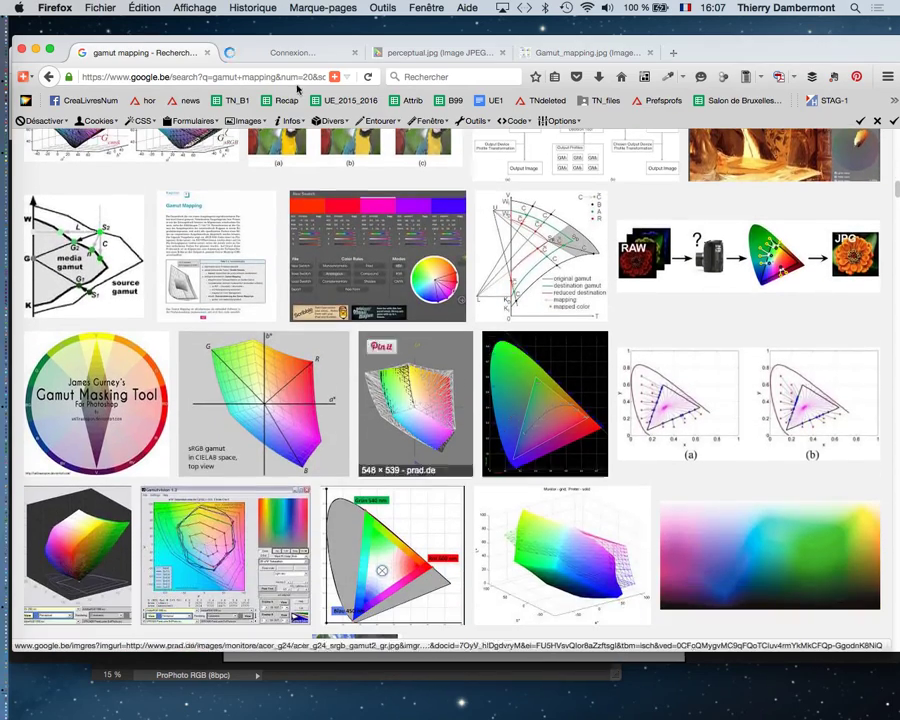
- Close the image search window and the chromaticity chart window
{"action": "left_click", "coordinate": [21, 49]}
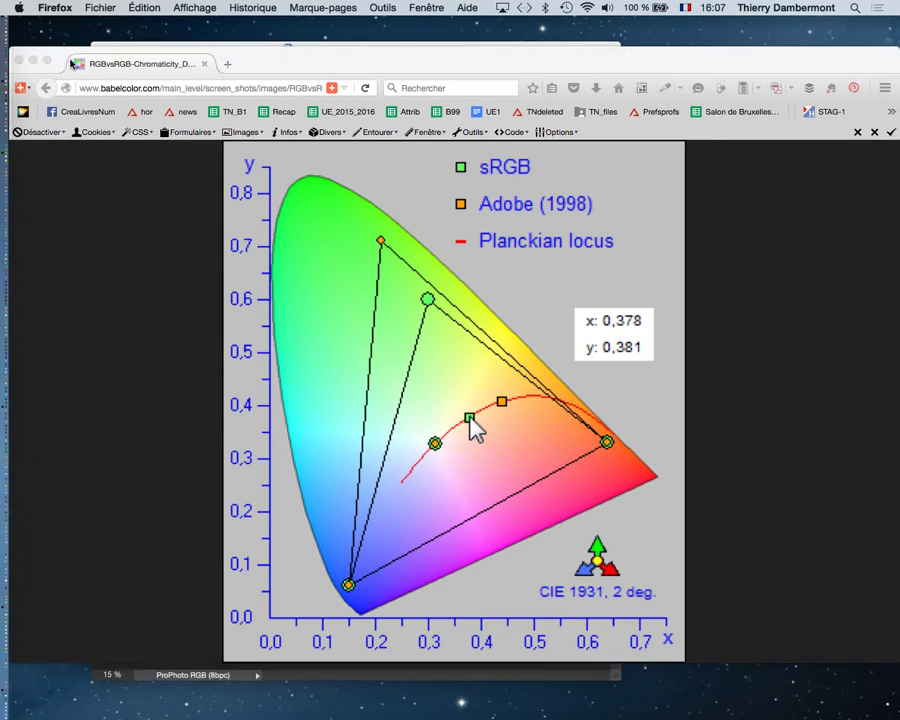
{"action": "left_click_drag", "start_coordinate": [458, 62], "coordinate": [462, 54]}
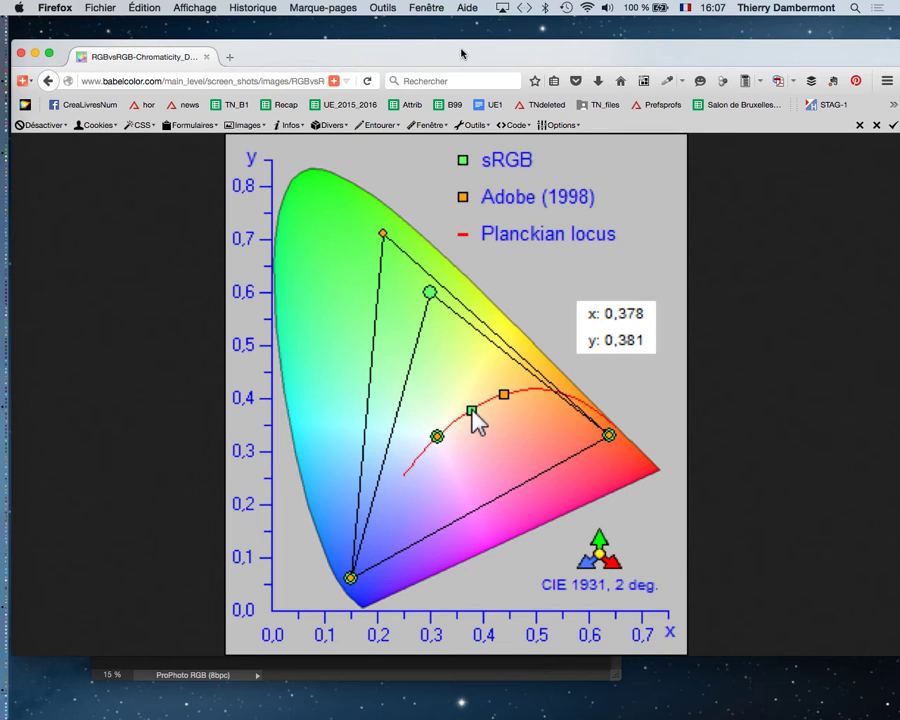
{"action": "left_click", "coordinate": [21, 54]}
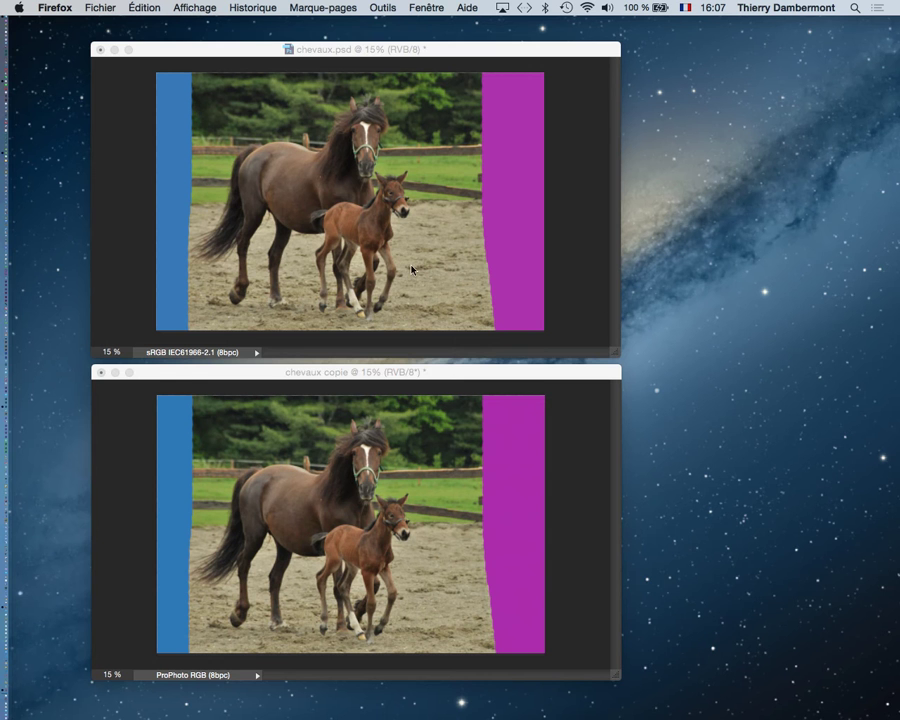
- Make the chevaux copie document active in Photoshop, then return to a fresh Firefox window
{"action": "left_click", "coordinate": [388, 68]}
{"action": "left_click", "coordinate": [441, 376]}
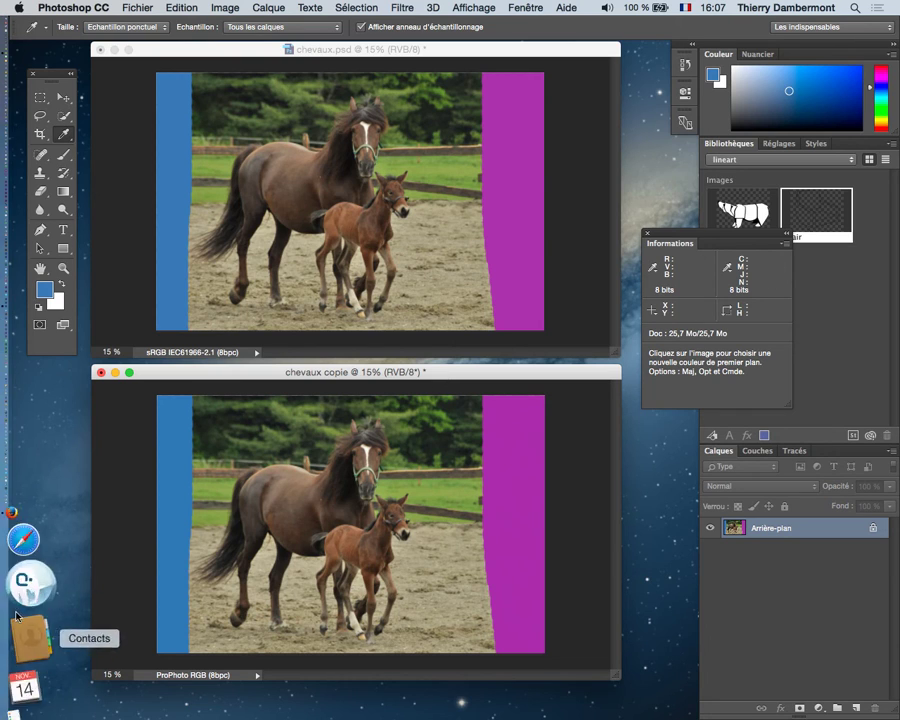
{"action": "left_click", "coordinate": [20, 608]}
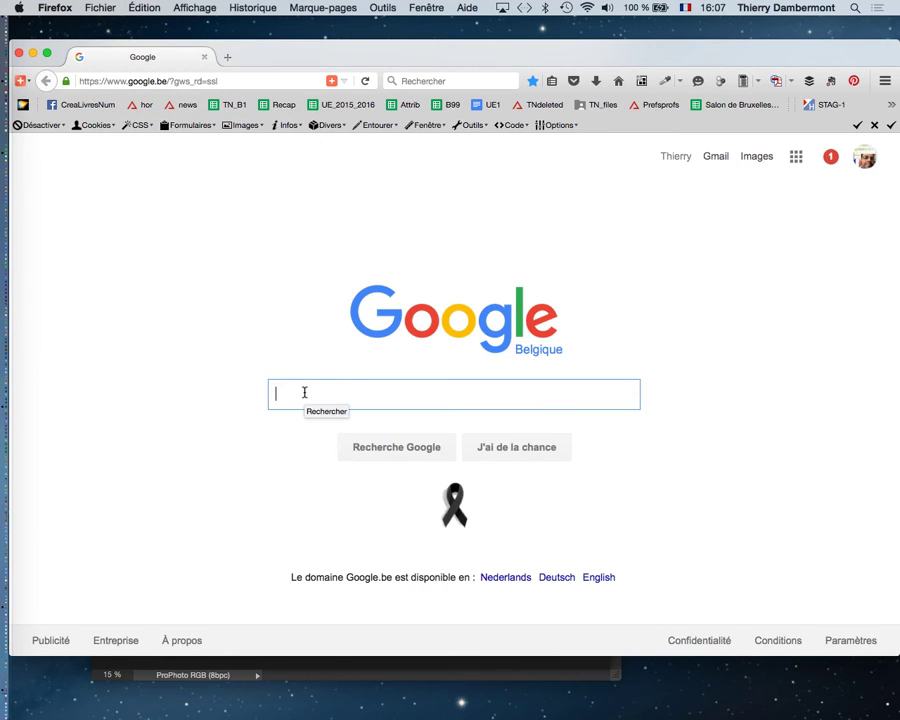
- Search Google for 'colorsync' and look over the results
{"action": "type", "text": "colorsyn"}
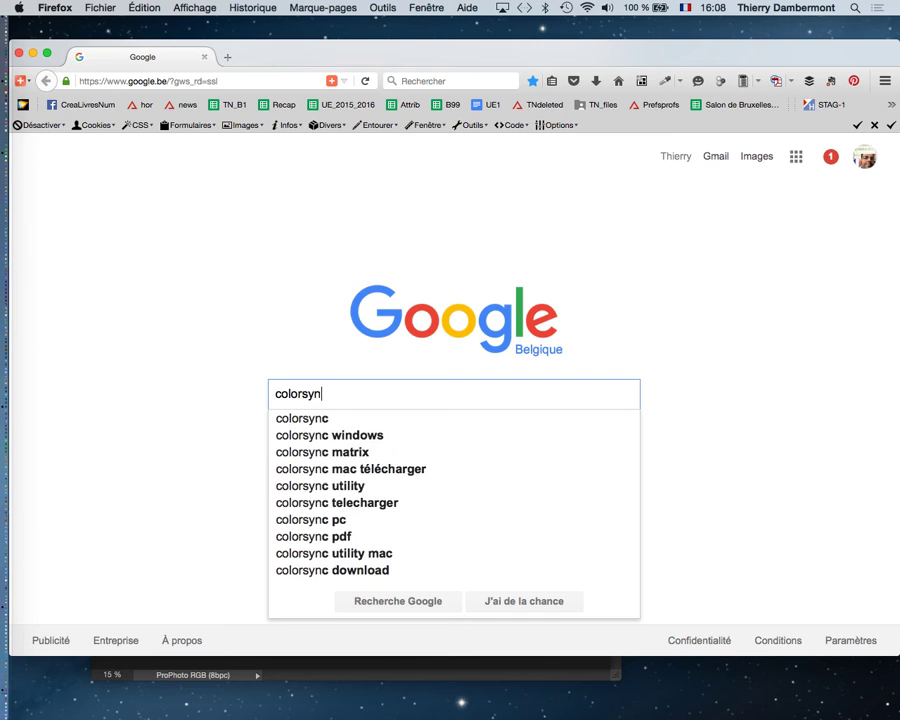
{"action": "type", "text": "c"}
{"action": "key", "text": "Return"}
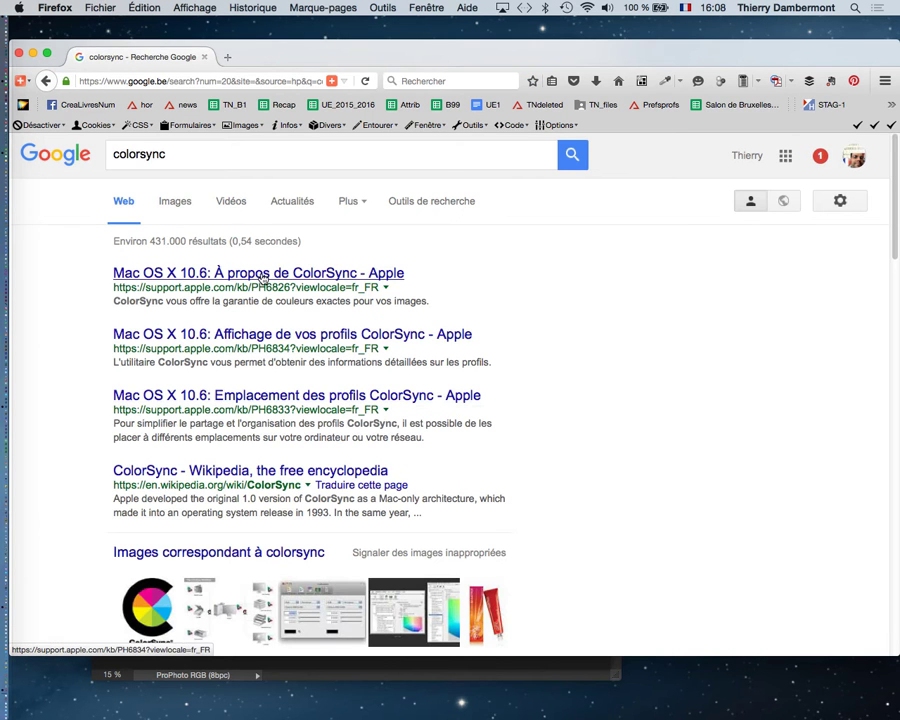
{"action": "scroll", "coordinate": [181, 470], "scroll_direction": "down", "scroll_amount": 5}
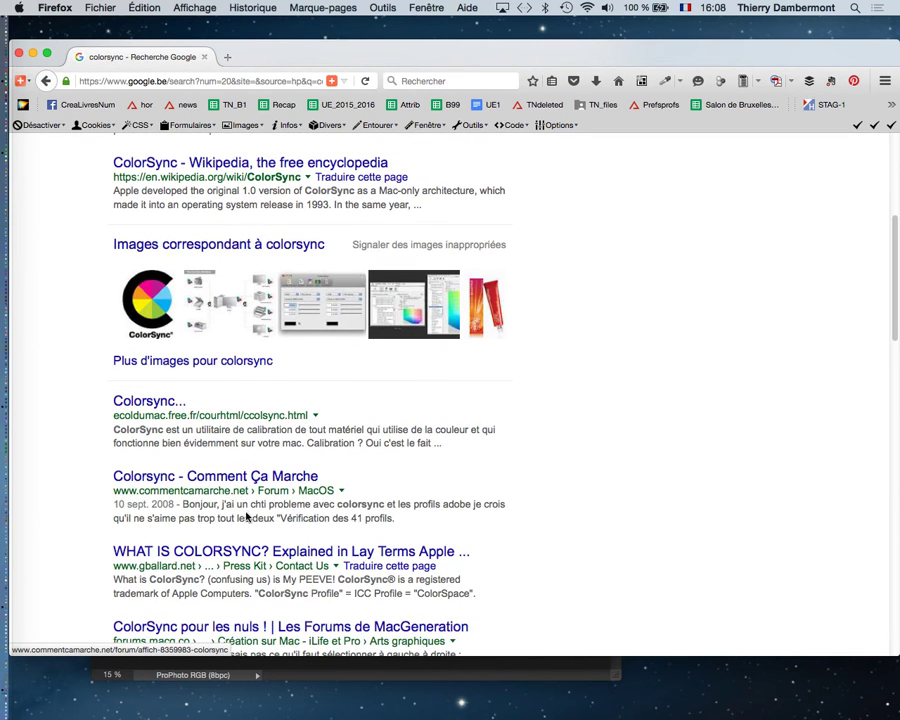
{"action": "scroll", "coordinate": [181, 478], "scroll_direction": "down", "scroll_amount": 2}
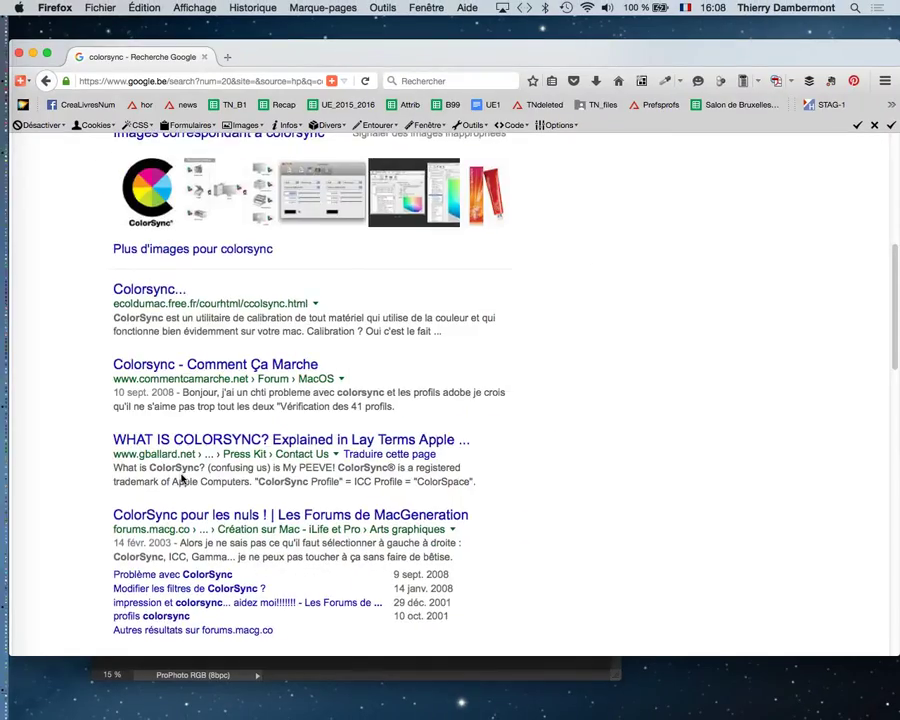
{"action": "scroll", "coordinate": [180, 480], "scroll_direction": "up", "scroll_amount": 7}
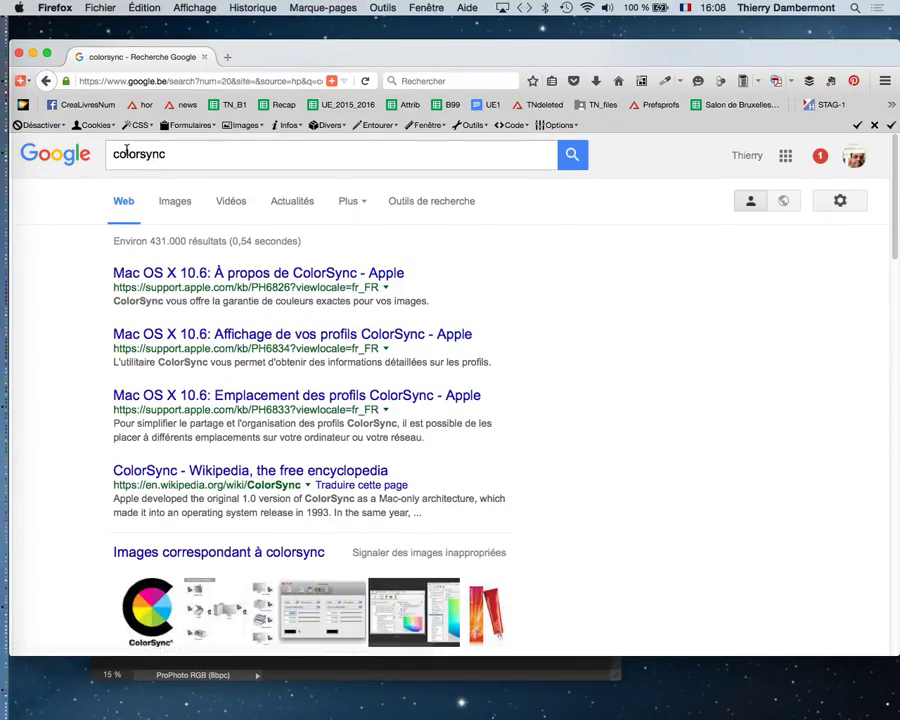
- Replace the search term with 'icm' and run the search
{"action": "double_click", "coordinate": [140, 154]}
{"action": "type", "text": "icm"}
{"action": "key", "text": "Return"}
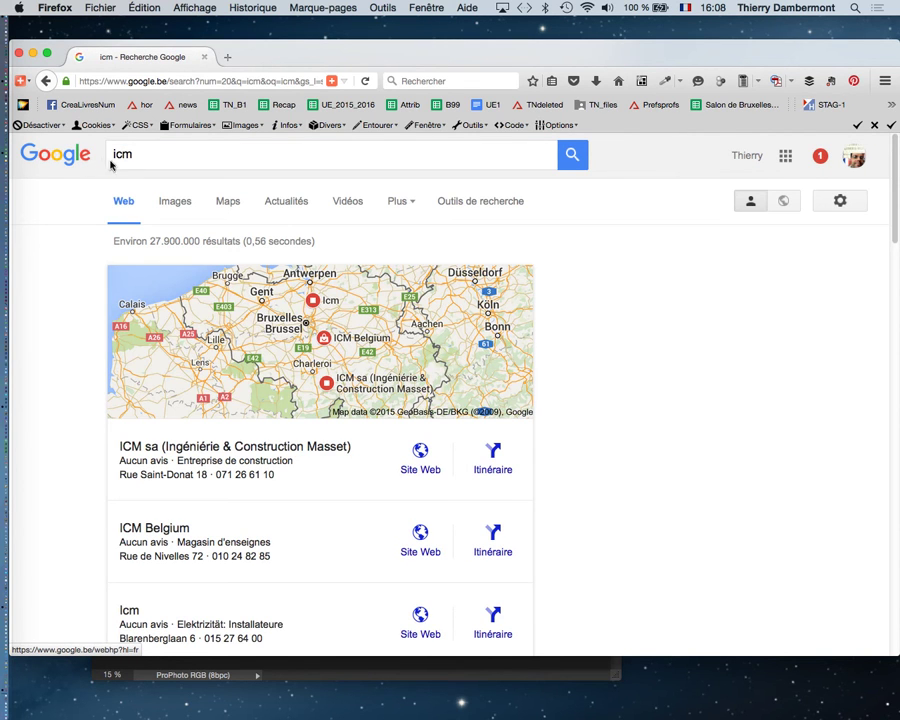
- Refine the Google search to 'icm color', then switch back to Photoshop
{"action": "left_click", "coordinate": [151, 154]}
{"action": "type", "text": "color"}
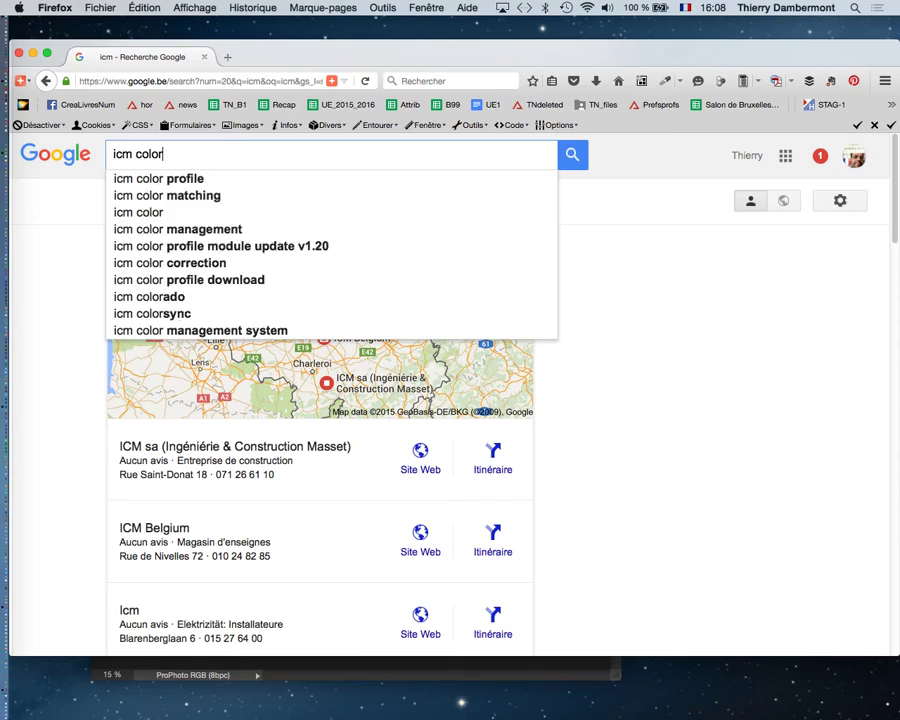
{"action": "key", "text": "Return"}
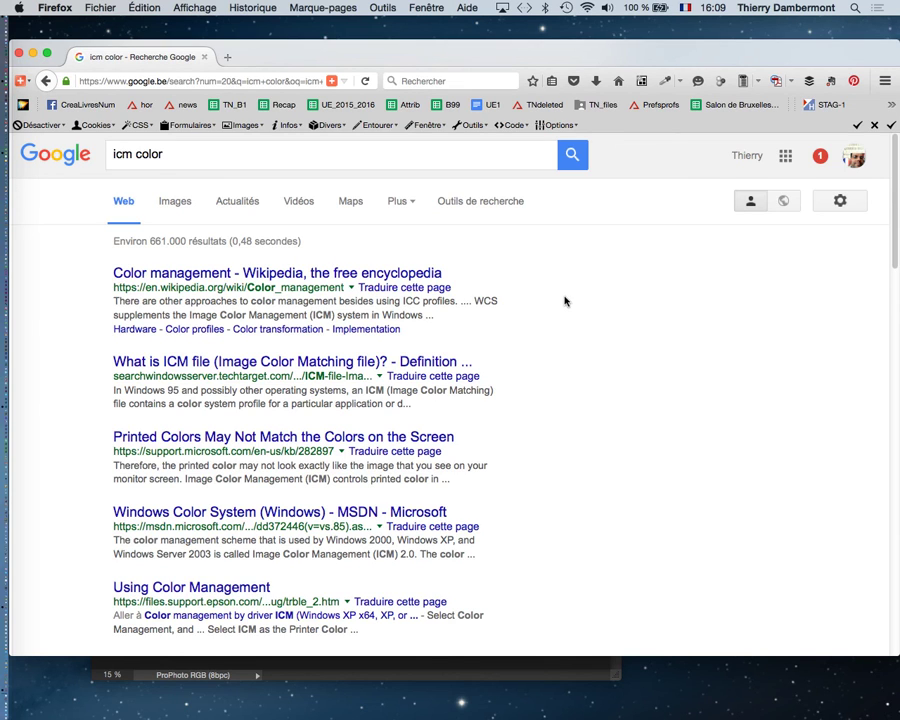
{"action": "key", "text": "super+Tab"}
{"action": "key", "text": "Tab"}
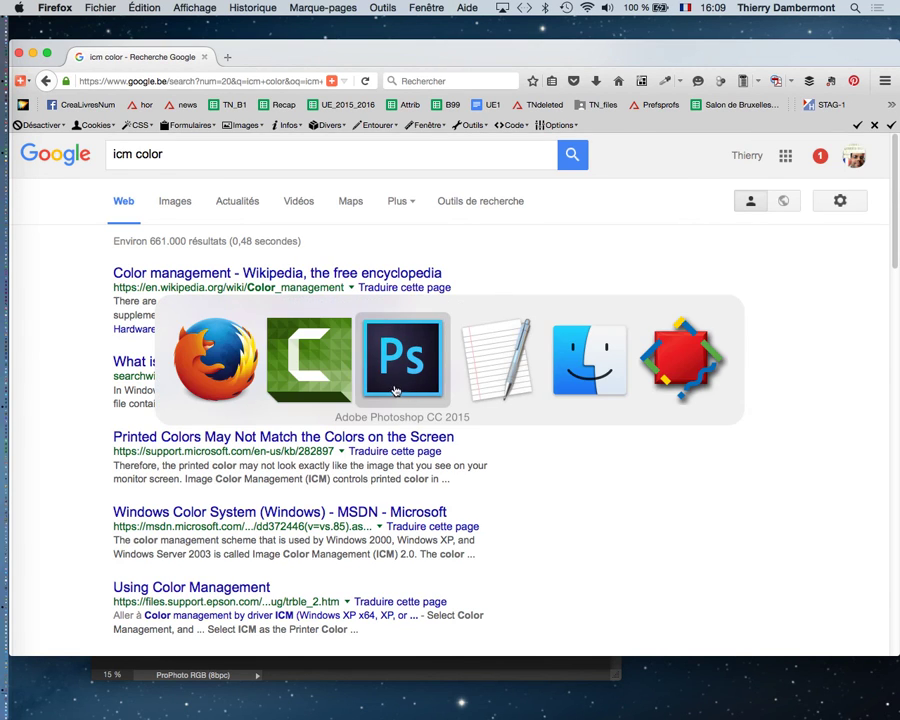